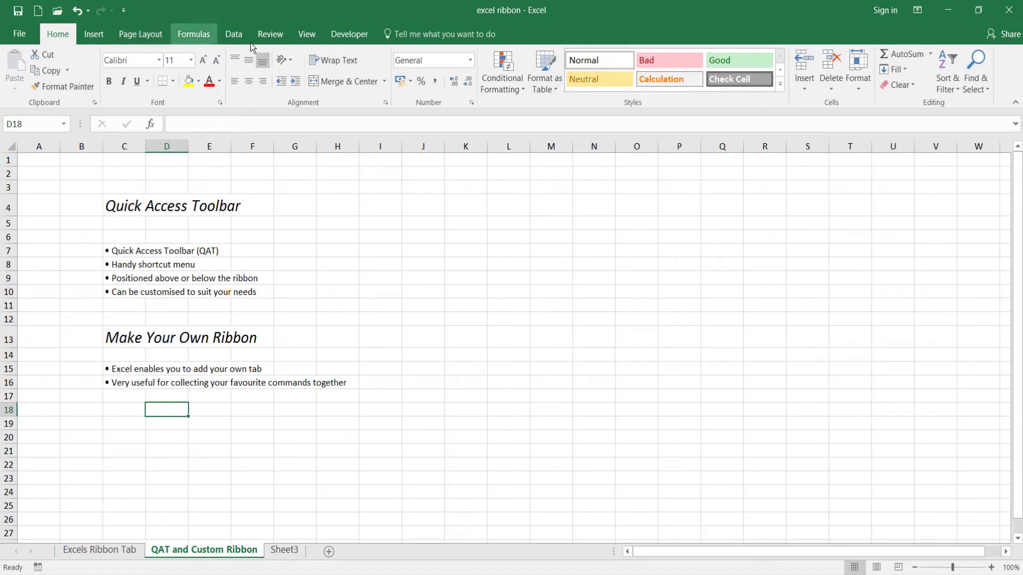
left_click(308, 36)
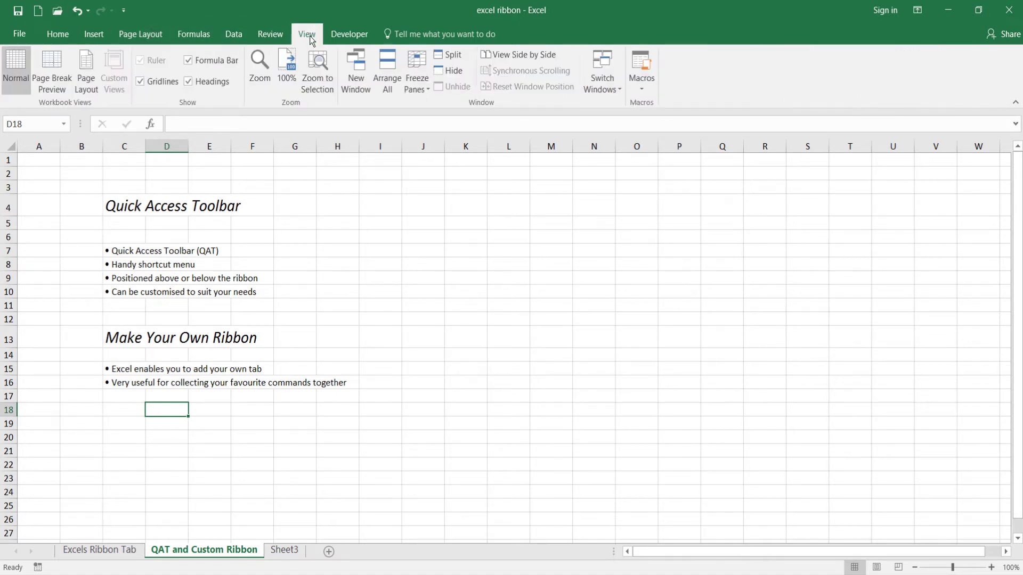
left_click(157, 37)
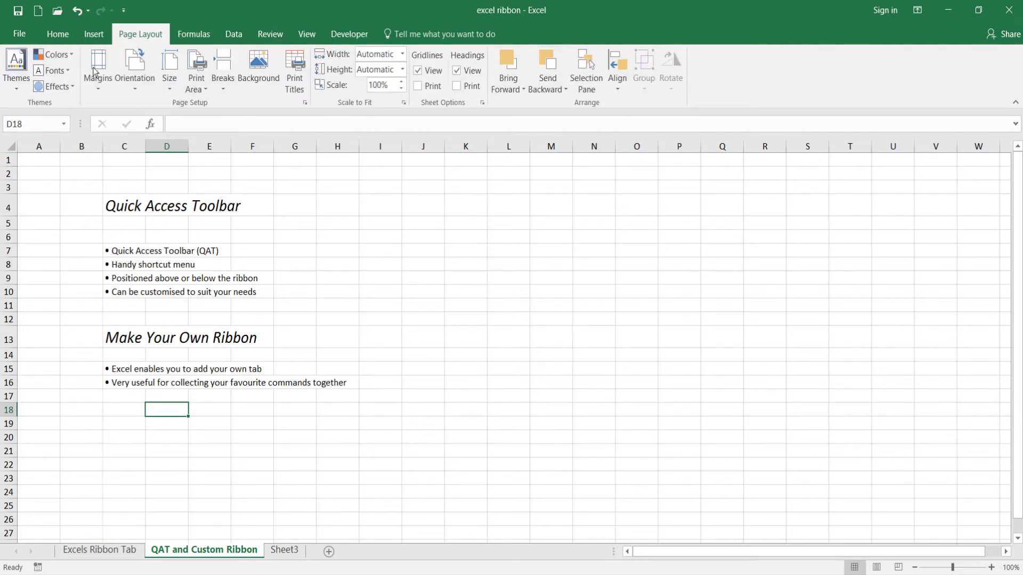
left_click(58, 34)
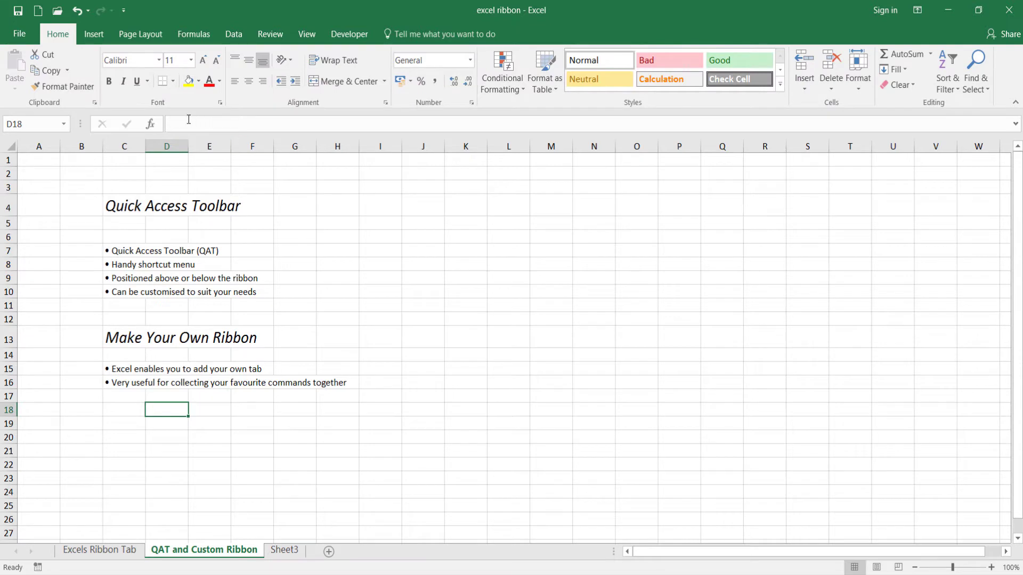
left_click(231, 33)
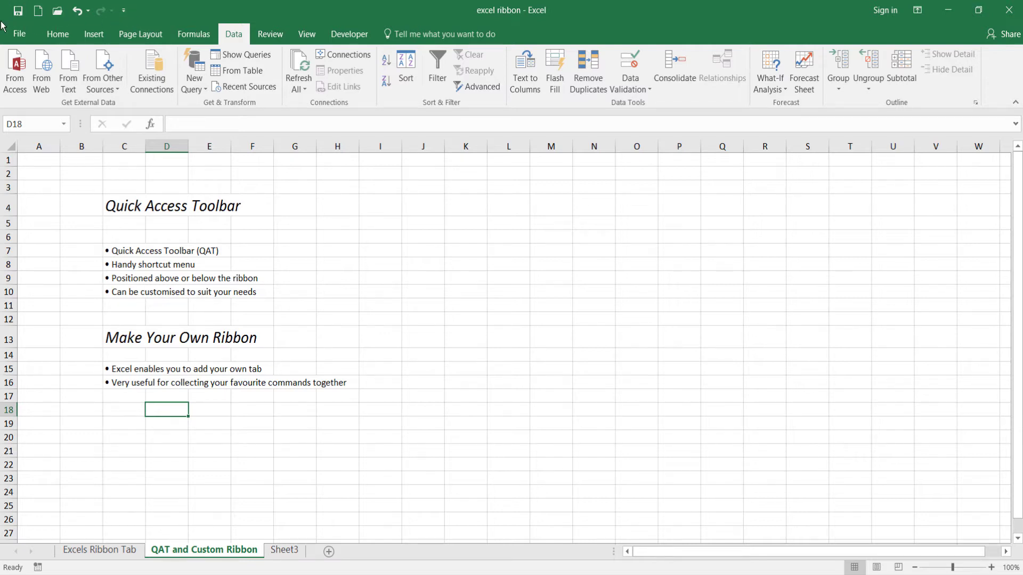
- Add the Print Preview and Print command to the Quick Access Toolbar
left_click(127, 14)
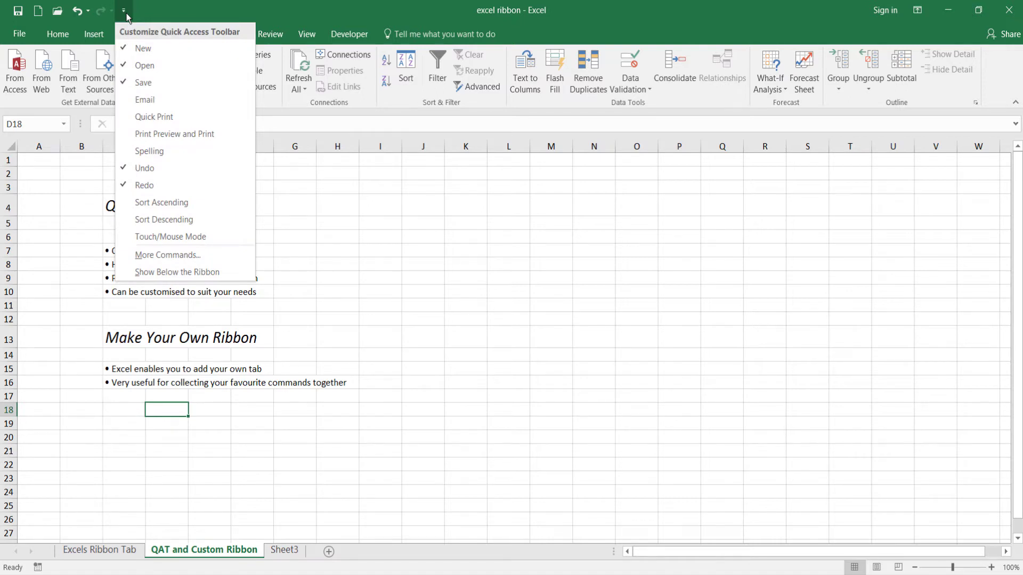
left_click(190, 135)
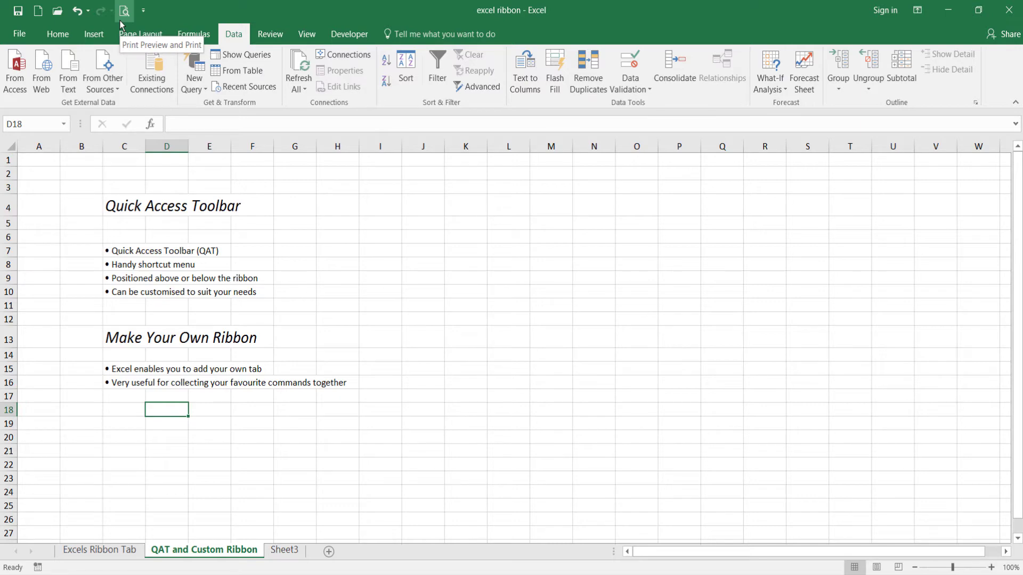
left_click(270, 33)
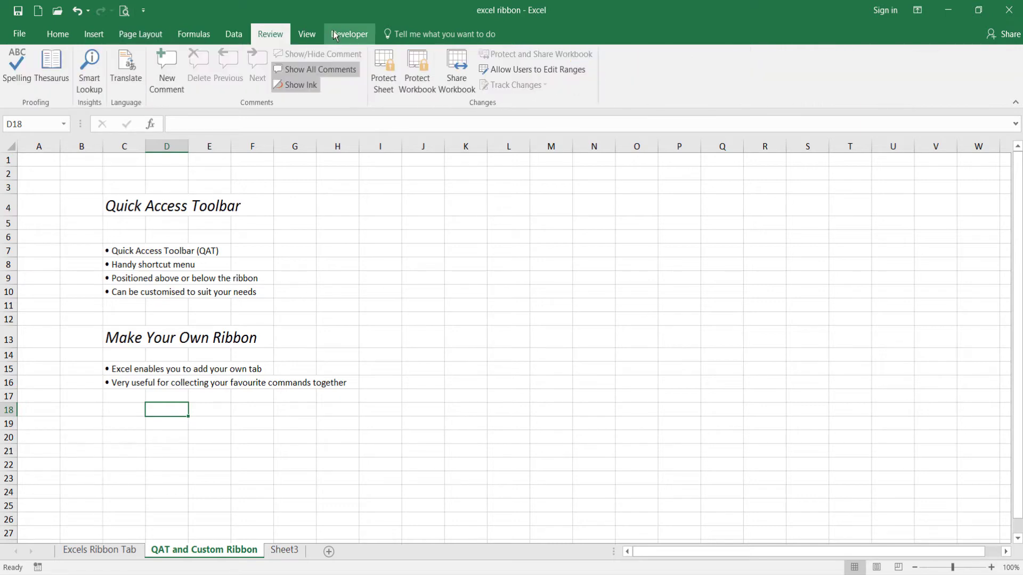
left_click(336, 35)
left_click(148, 36)
left_click(60, 37)
left_click(301, 37)
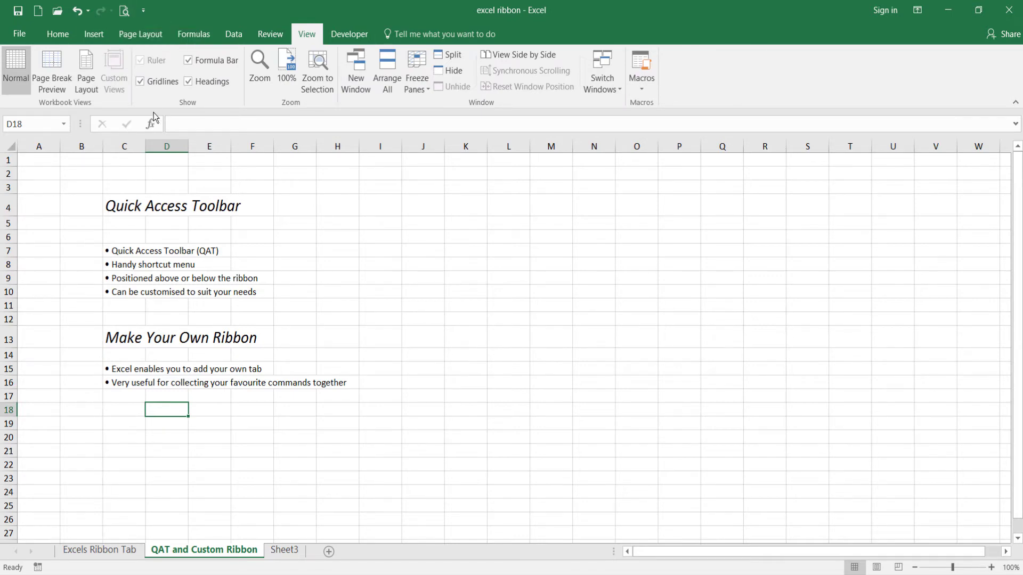
- Preview the sheet's printout using the new Quick Access Toolbar command, and return to the worksheet
left_click(123, 11)
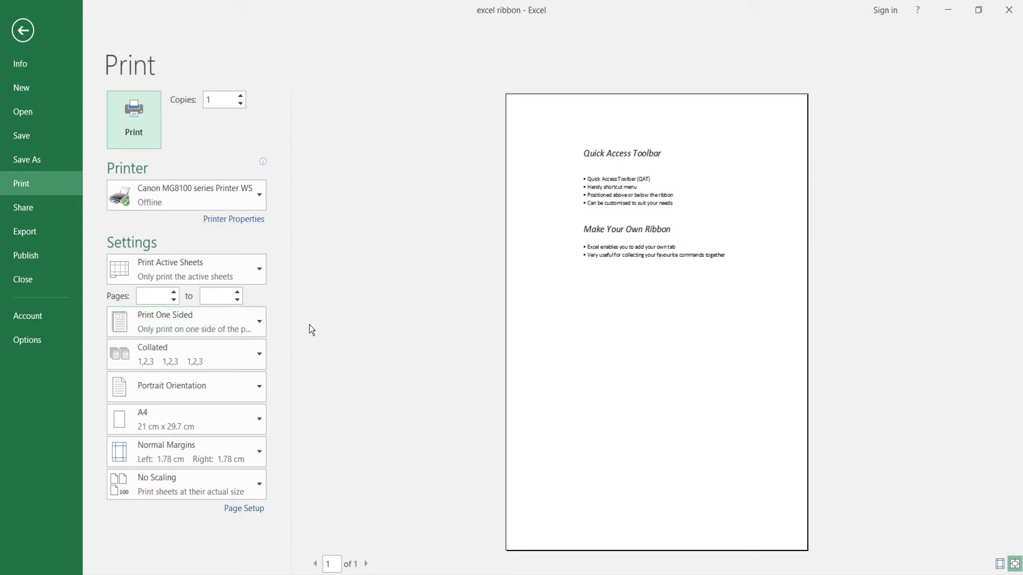
left_click(23, 31)
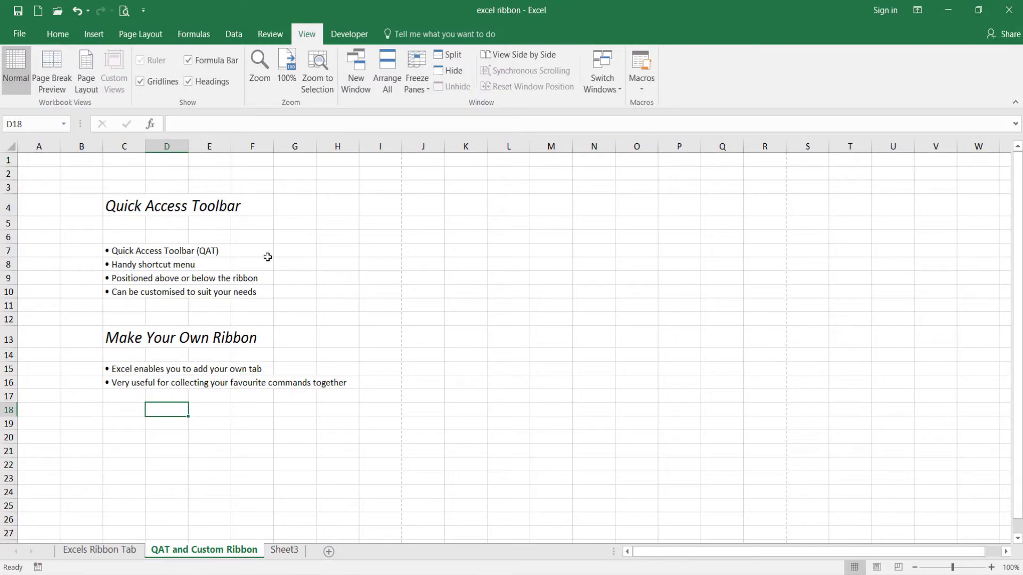
left_click(297, 228)
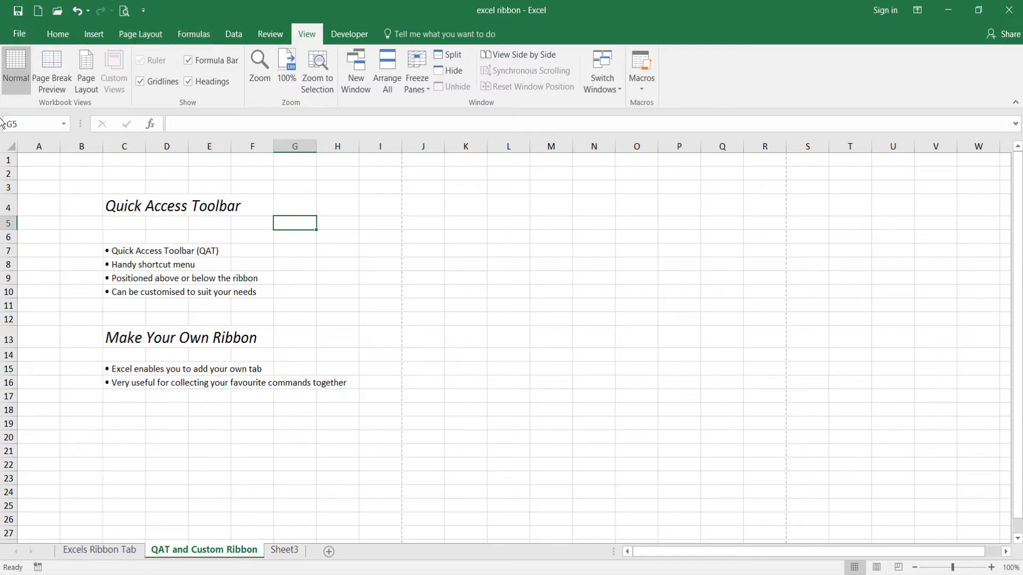
- Show the Quick Access Toolbar below the ribbon, and move it back above the ribbon
left_click(144, 11)
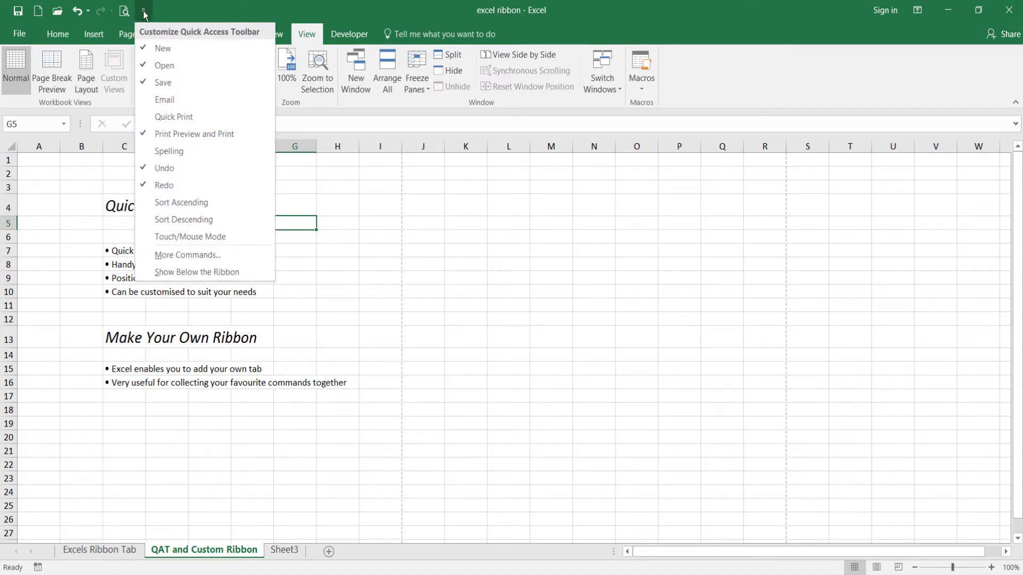
left_click(232, 273)
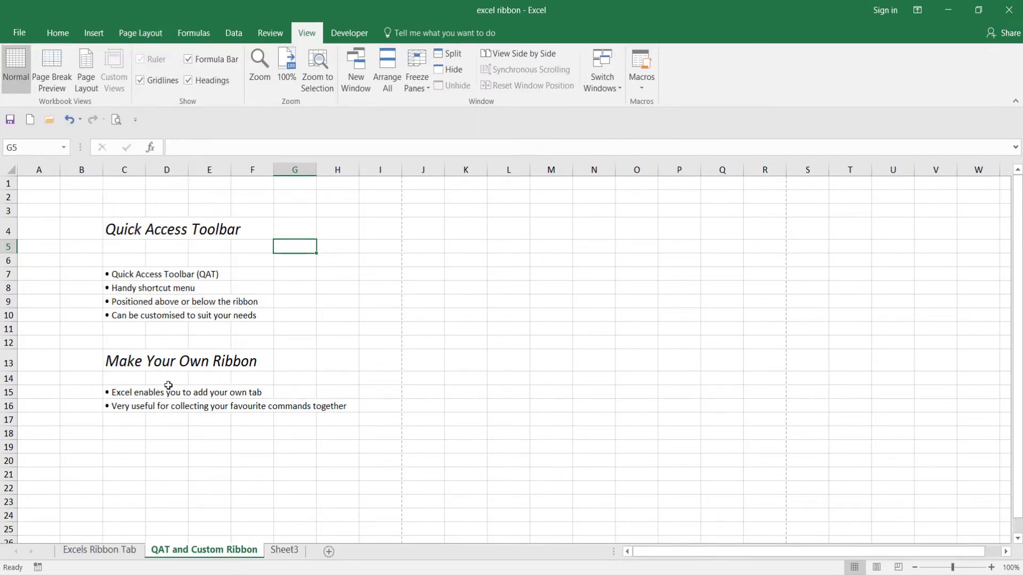
left_click(82, 304)
left_click(85, 410)
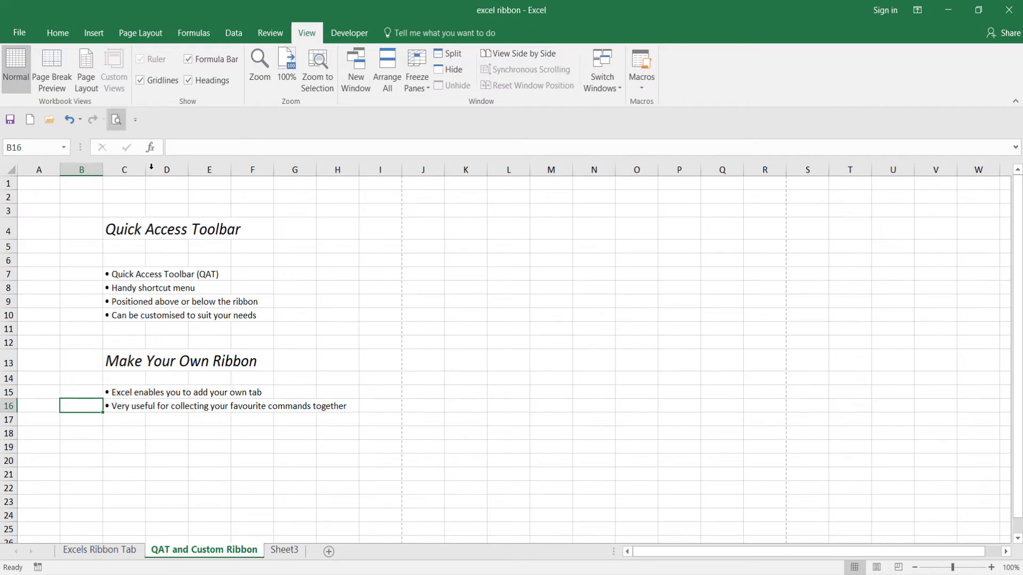
left_click(136, 120)
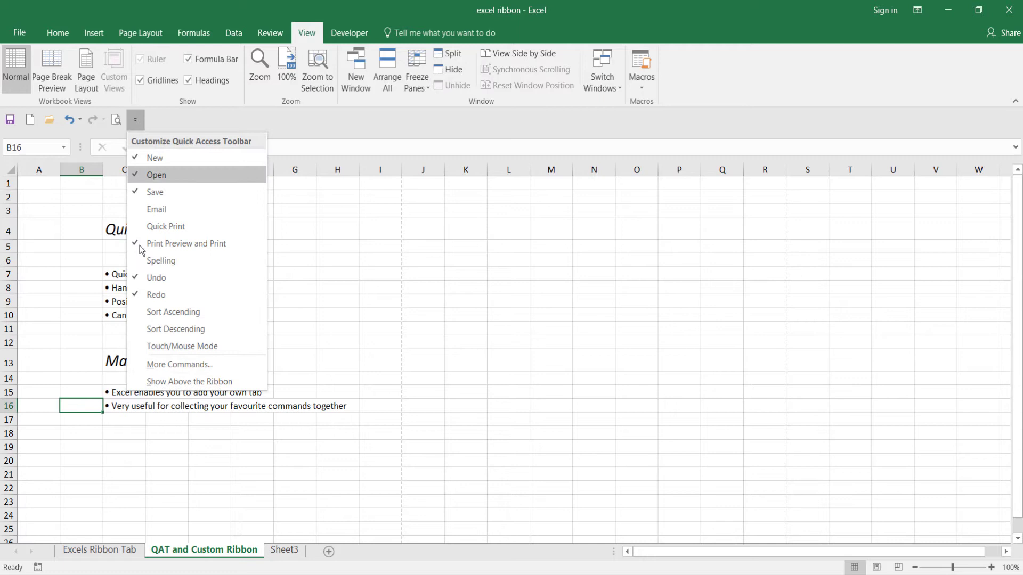
left_click(165, 380)
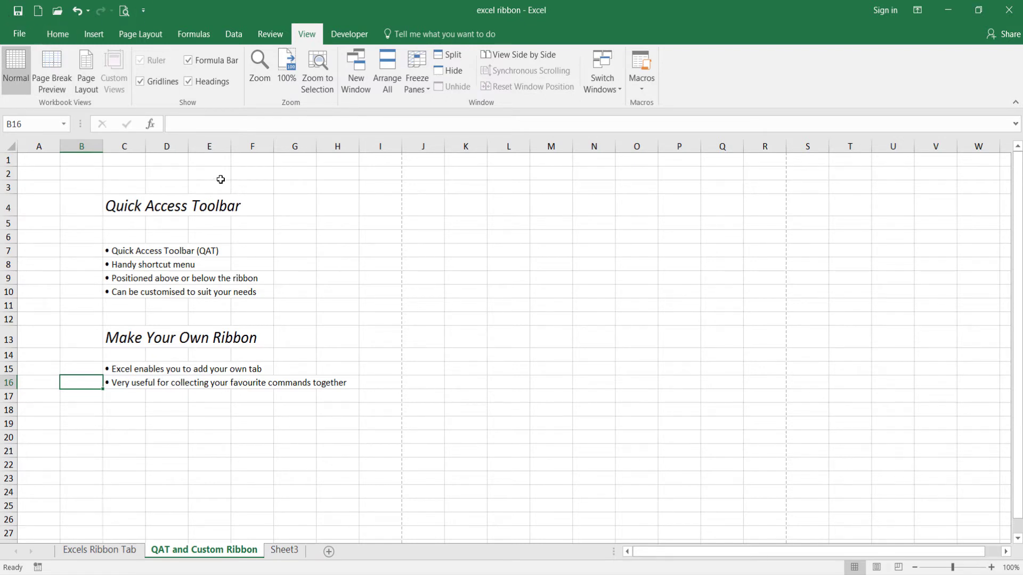
- In the Quick Access Toolbar's full customization options, add the Bold command from the Home Tab command set
left_click(144, 12)
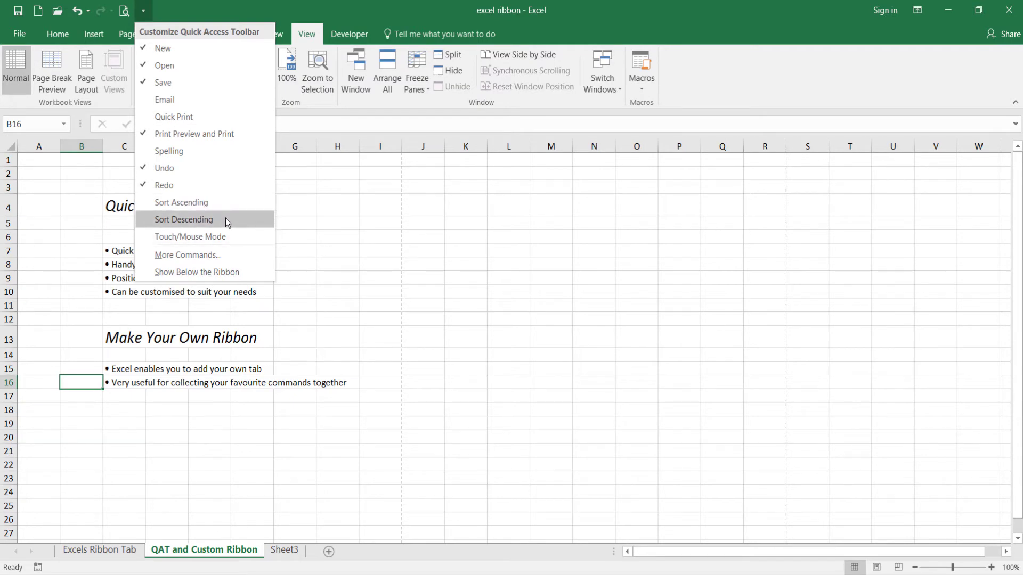
left_click(212, 261)
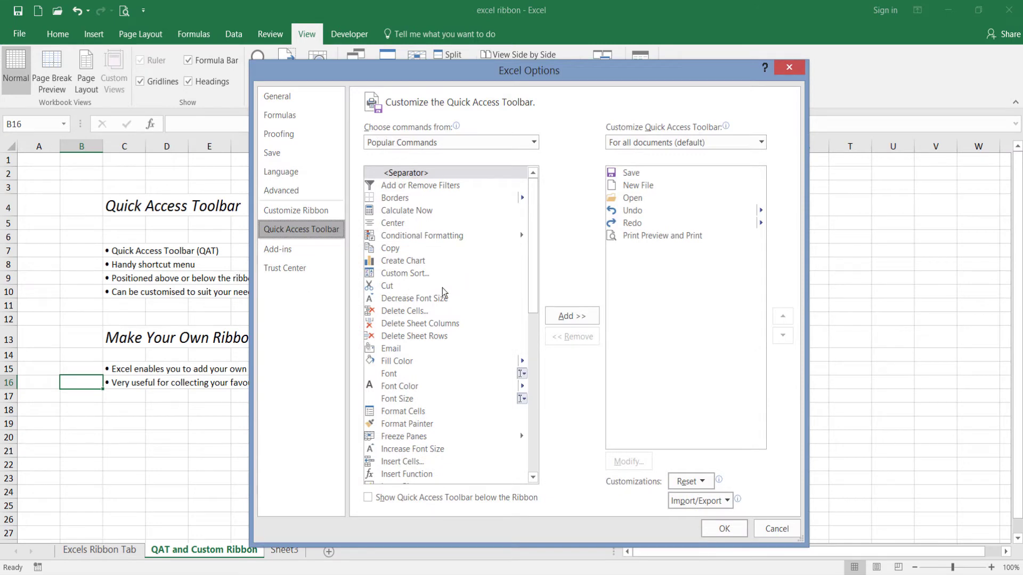
left_click_drag(513, 70, 468, 56)
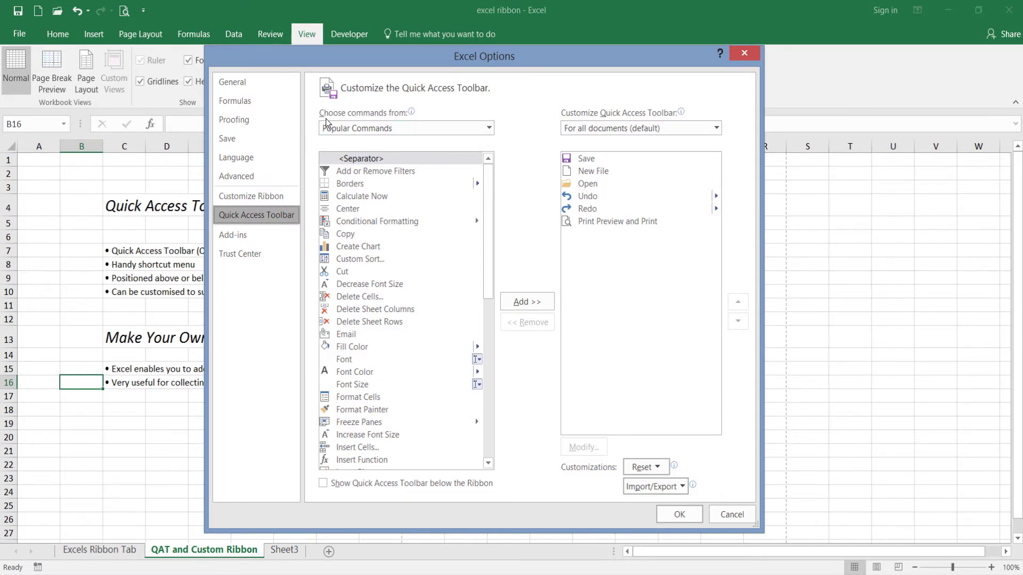
left_click(427, 132)
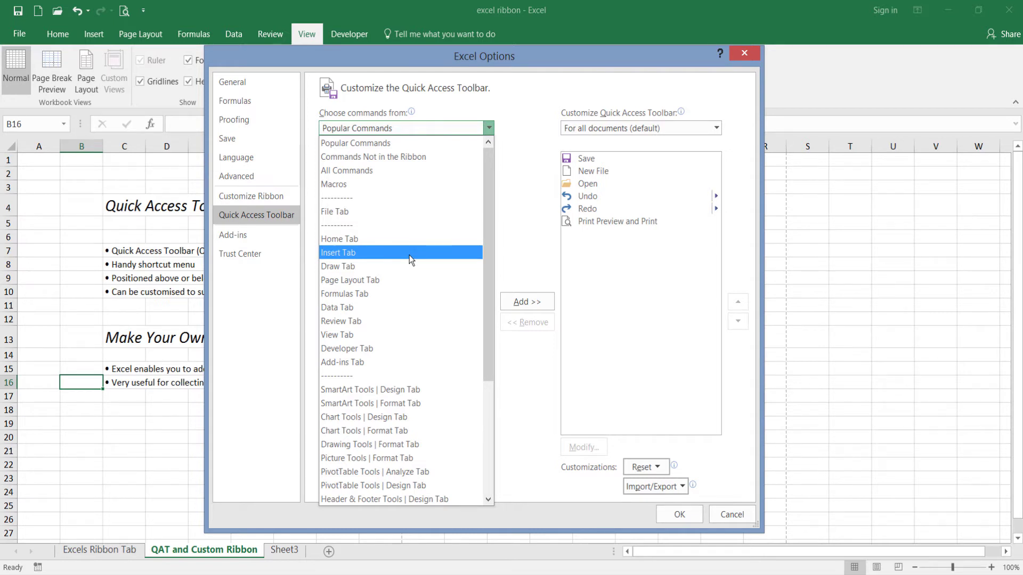
left_click(327, 241)
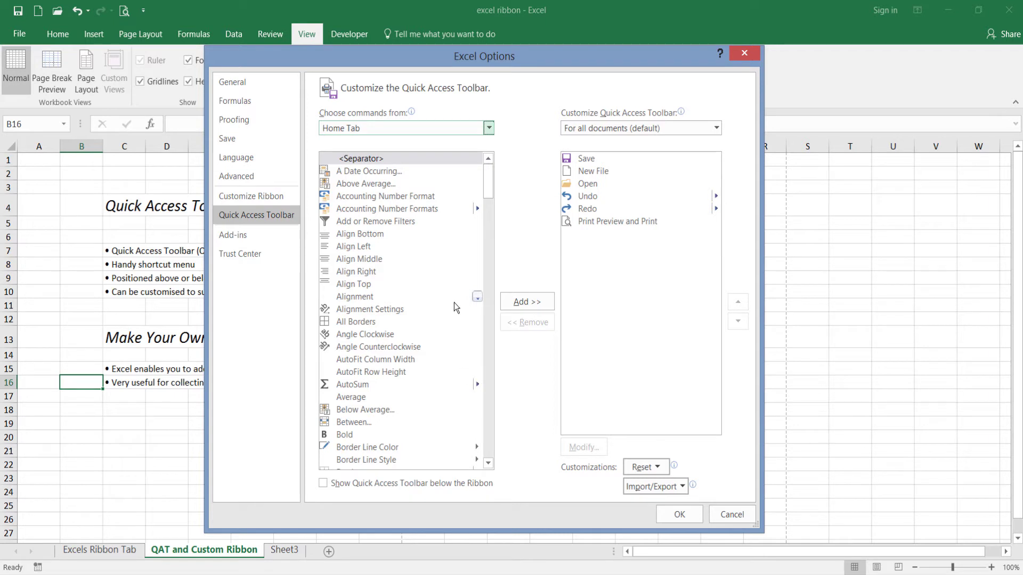
left_click_drag(488, 190, 488, 213)
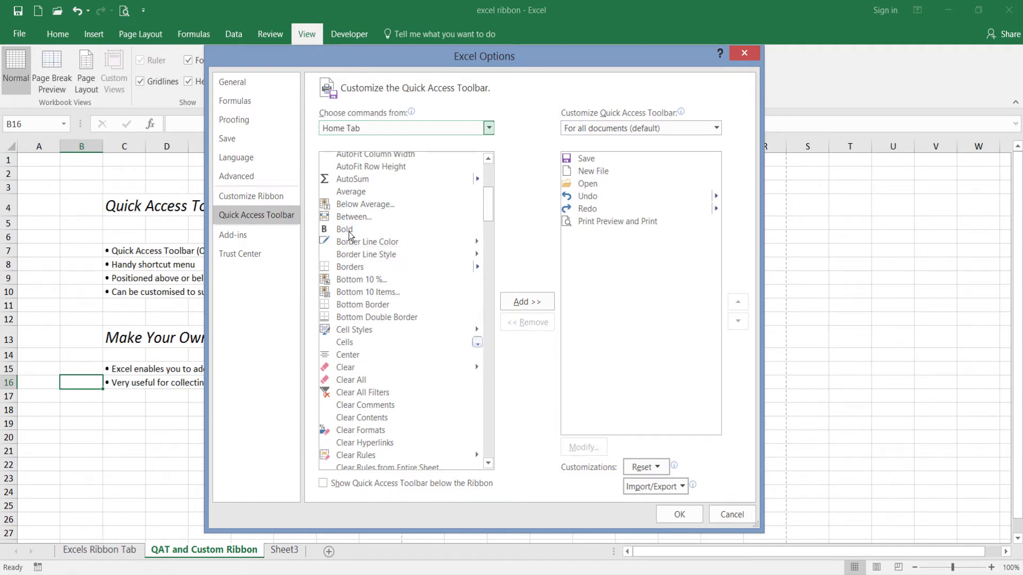
left_click(349, 230)
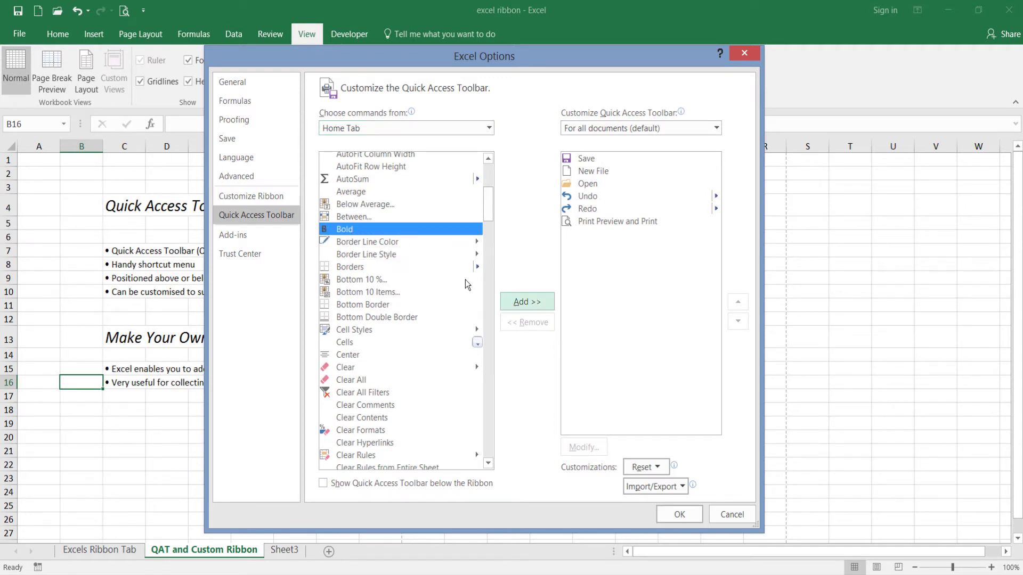
left_click(525, 301)
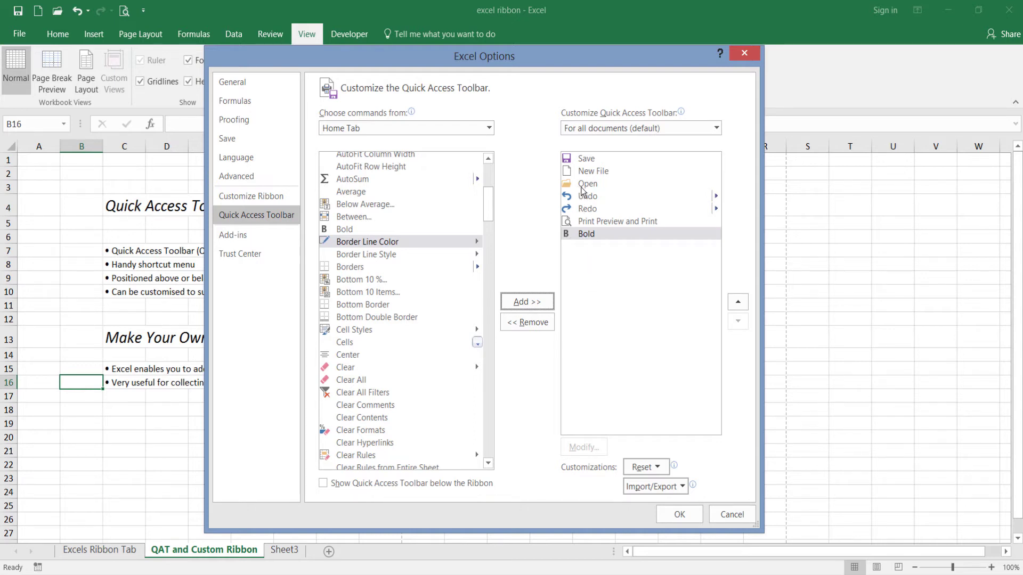
- Move the Bold command up to between Open and Undo in the Quick Access Toolbar order, and apply the customization
left_click(577, 237)
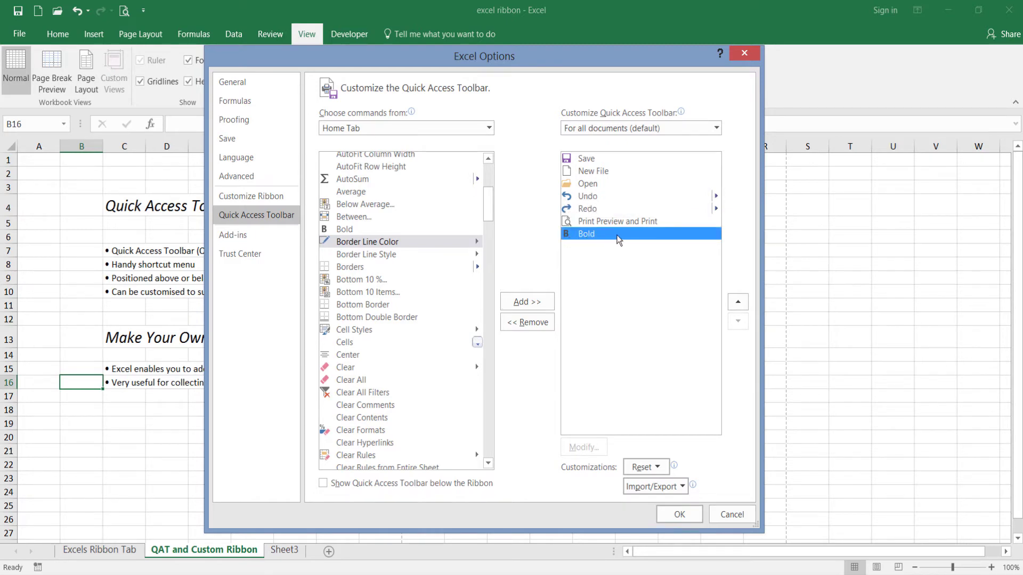
left_click(738, 303)
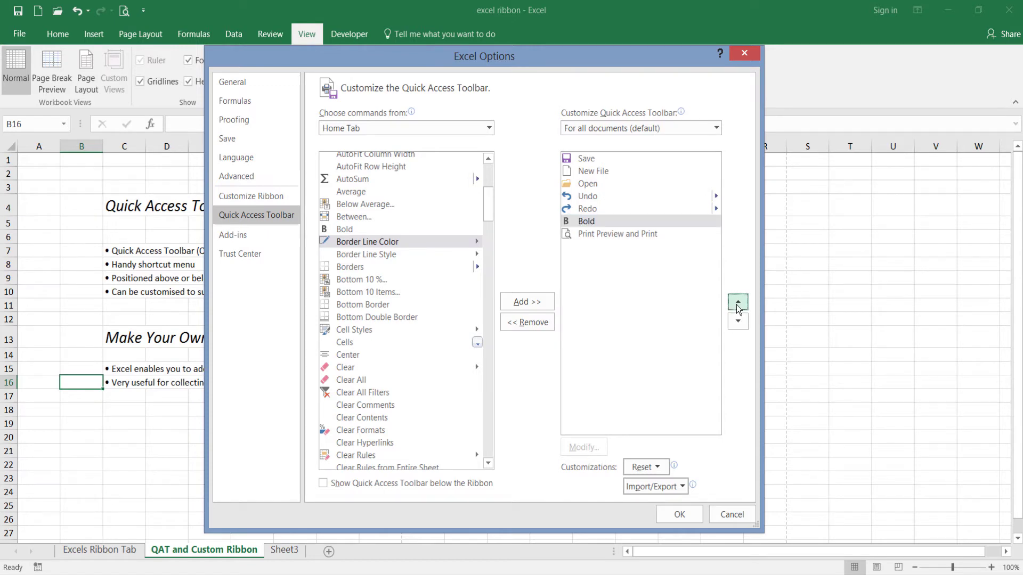
left_click(738, 303)
left_click(738, 303)
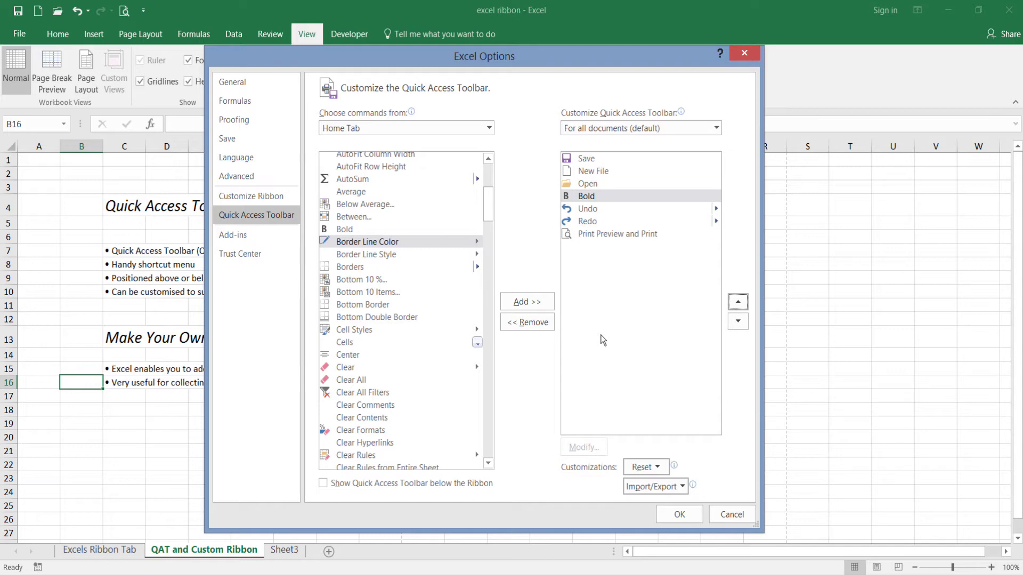
left_click(672, 515)
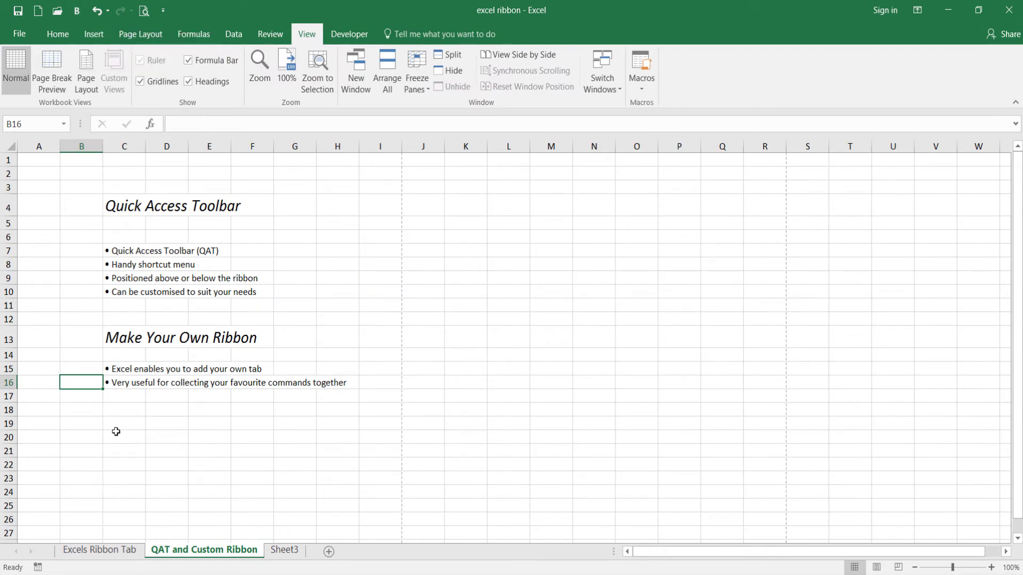
- Make the text in cell C7 bold with the Quick Access Toolbar command, and remove the bold formatting again
left_click(113, 254)
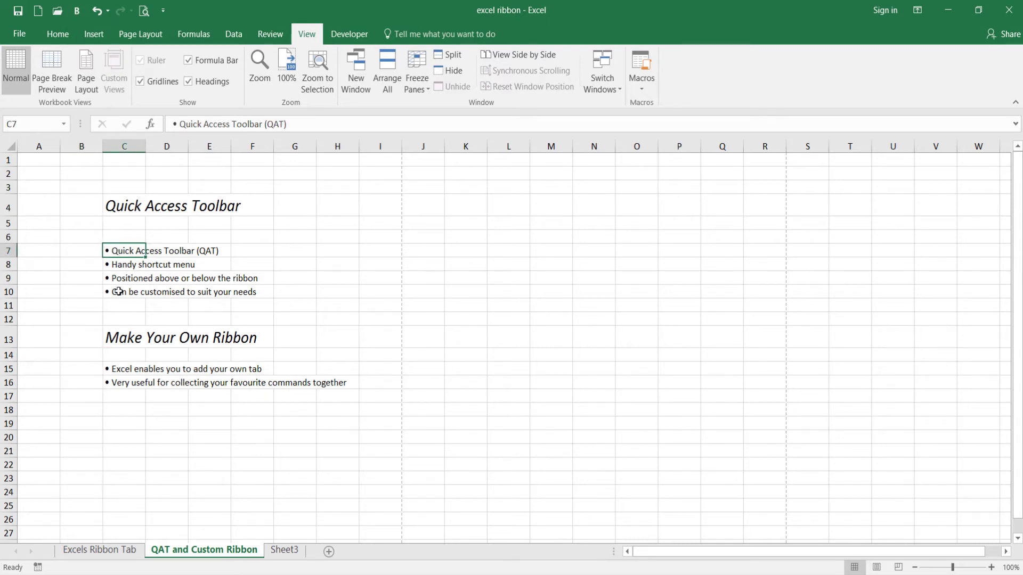
left_click(77, 11)
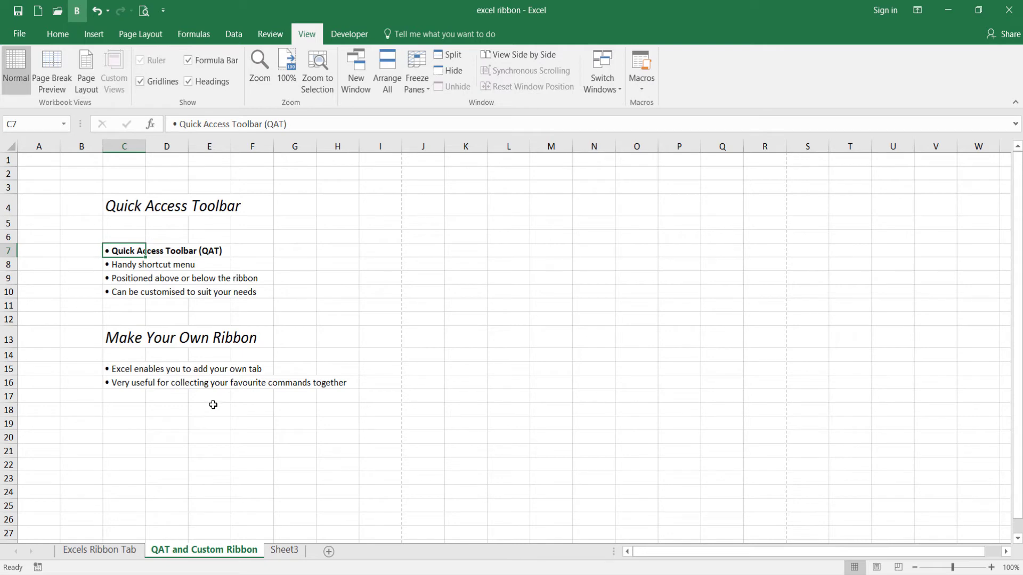
left_click(77, 11)
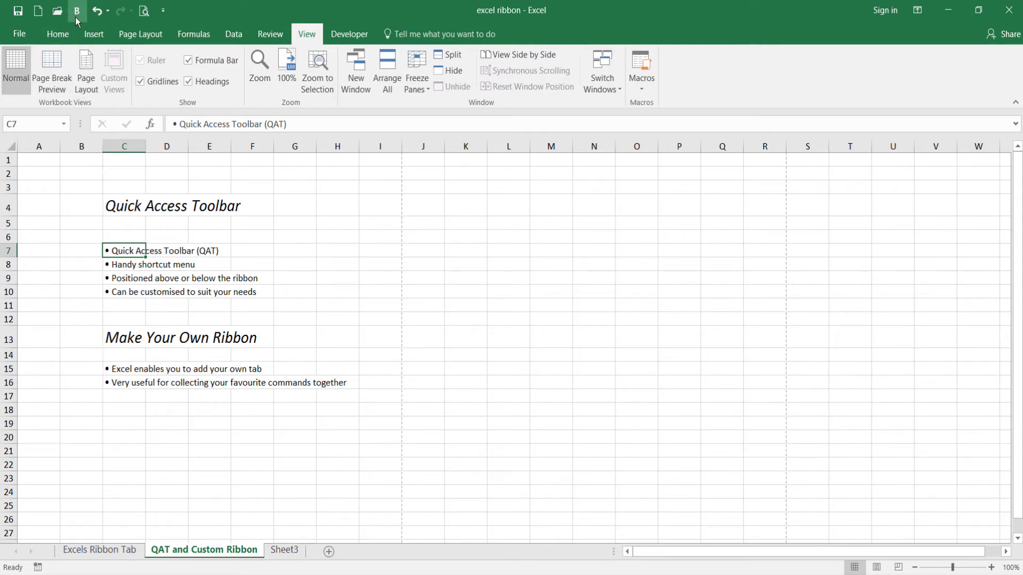
- Open the Quick Access Toolbar's full customization options and view the available reset choices without applying one
left_click(168, 17)
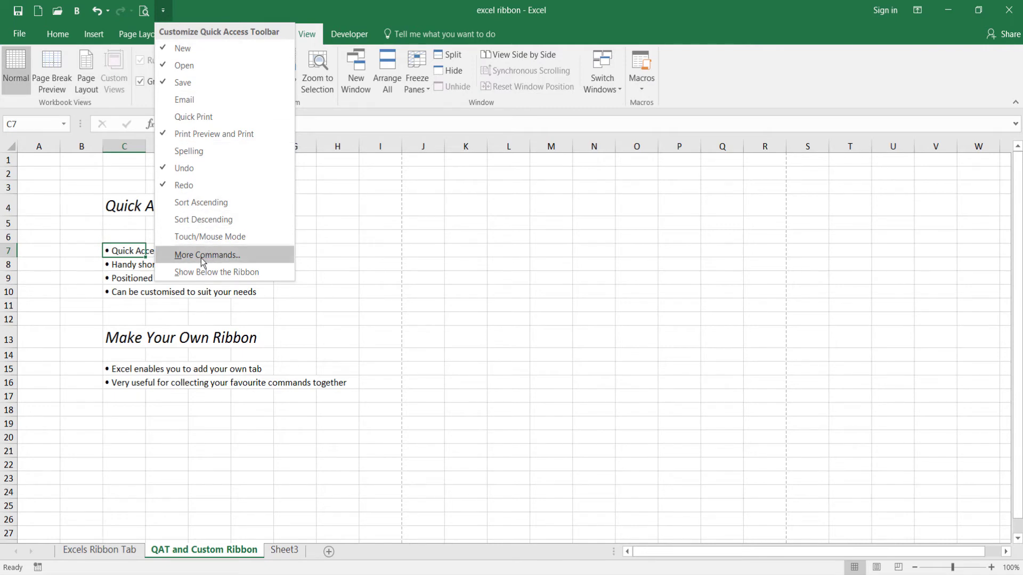
left_click(172, 256)
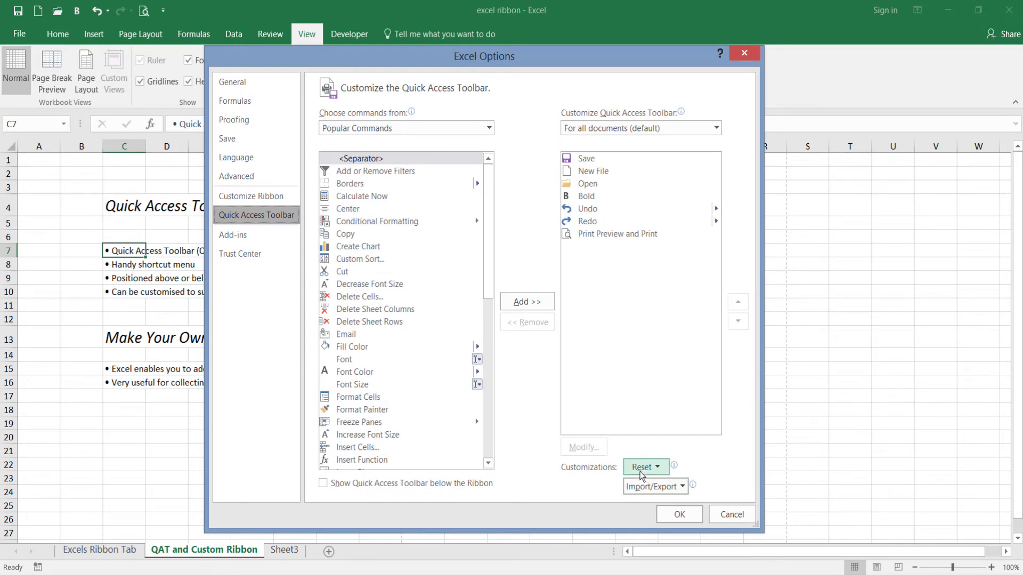
left_click(645, 471)
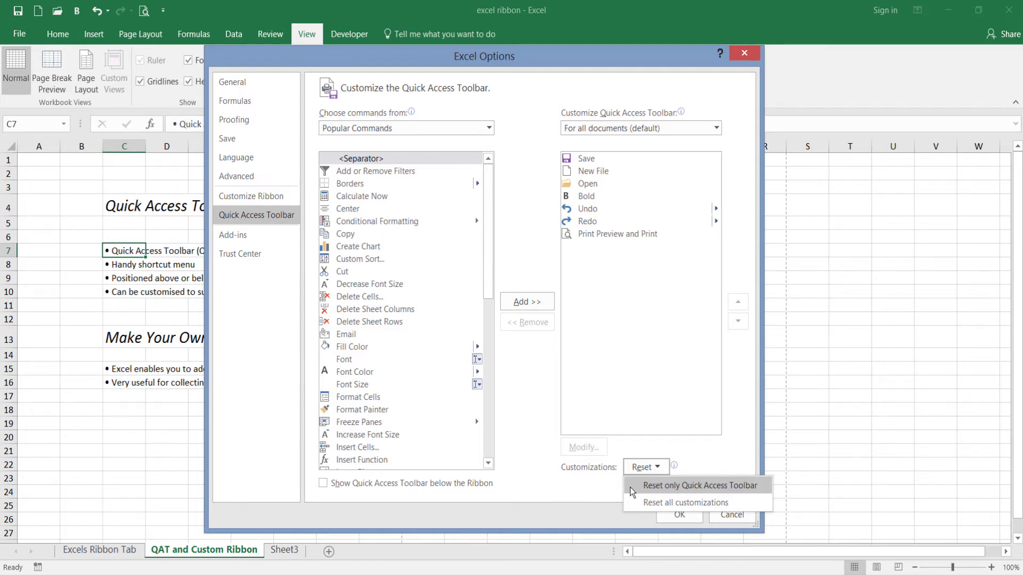
left_click(598, 501)
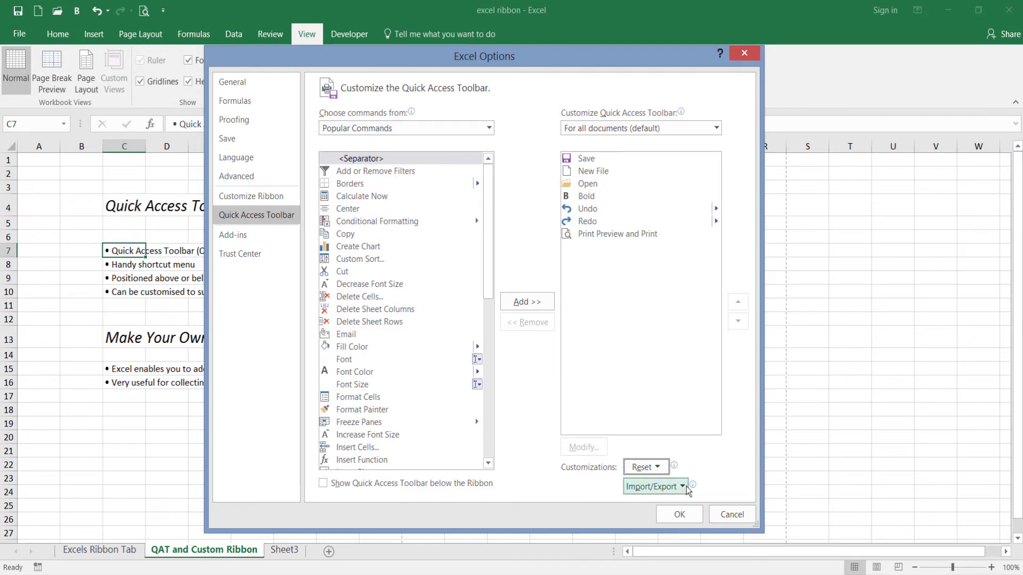
- Dismiss the Quick Access Toolbar options without applying changes, and select cell H10 in the worksheet
left_click(741, 519)
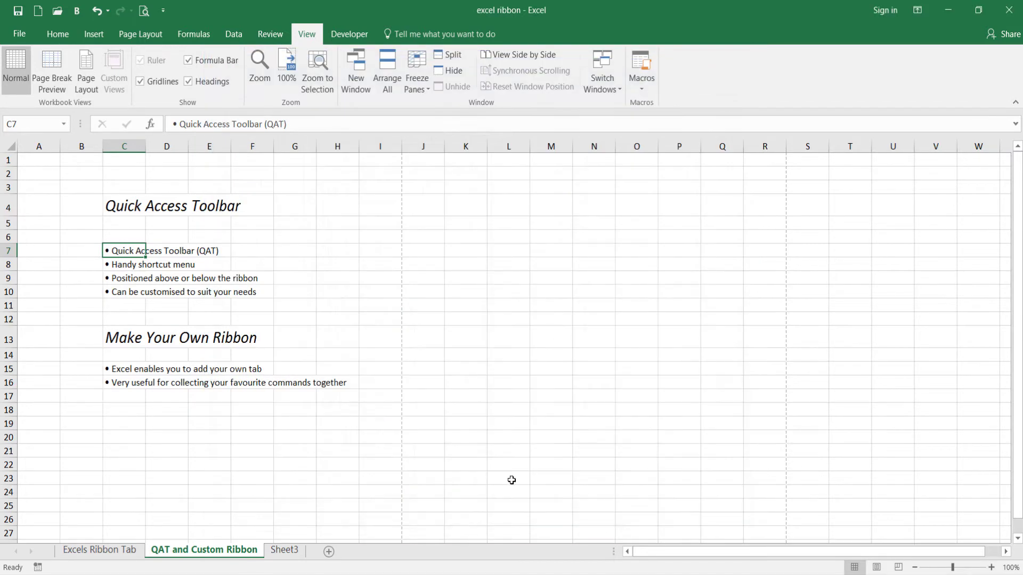
left_click(356, 297)
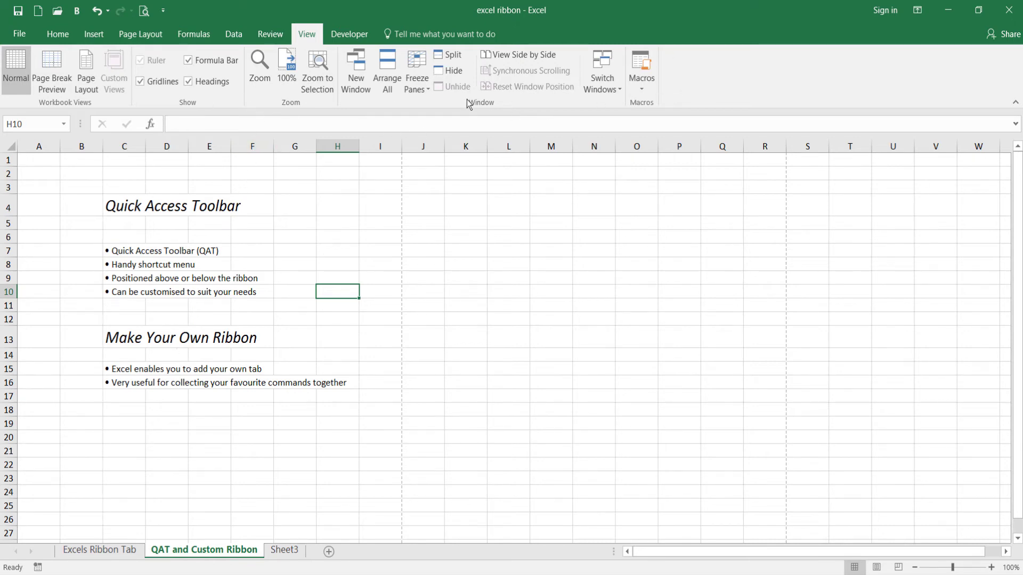
- Open the ribbon customization options and examine the groups contained in the Home tab
right_click(670, 94)
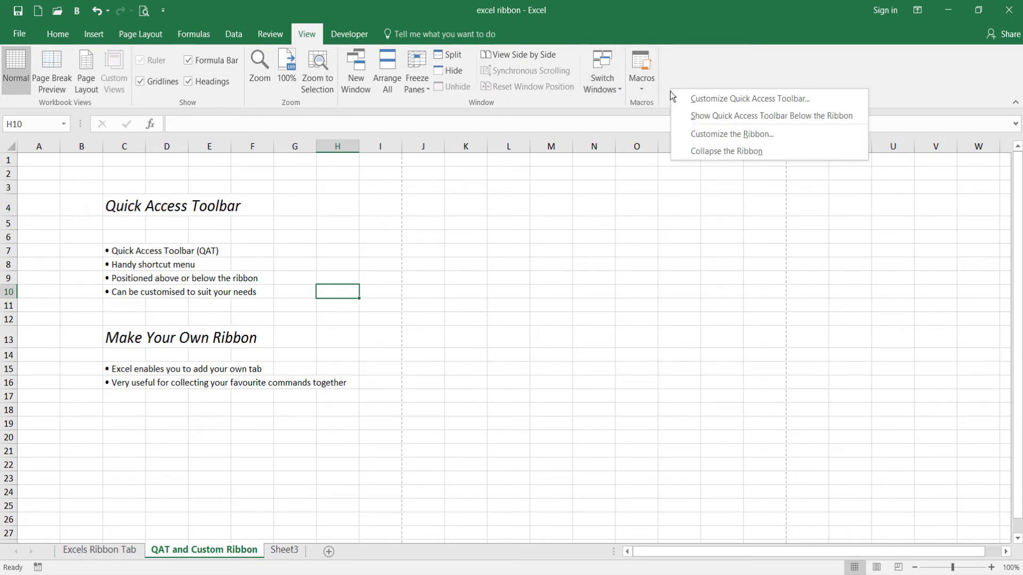
left_click(682, 132)
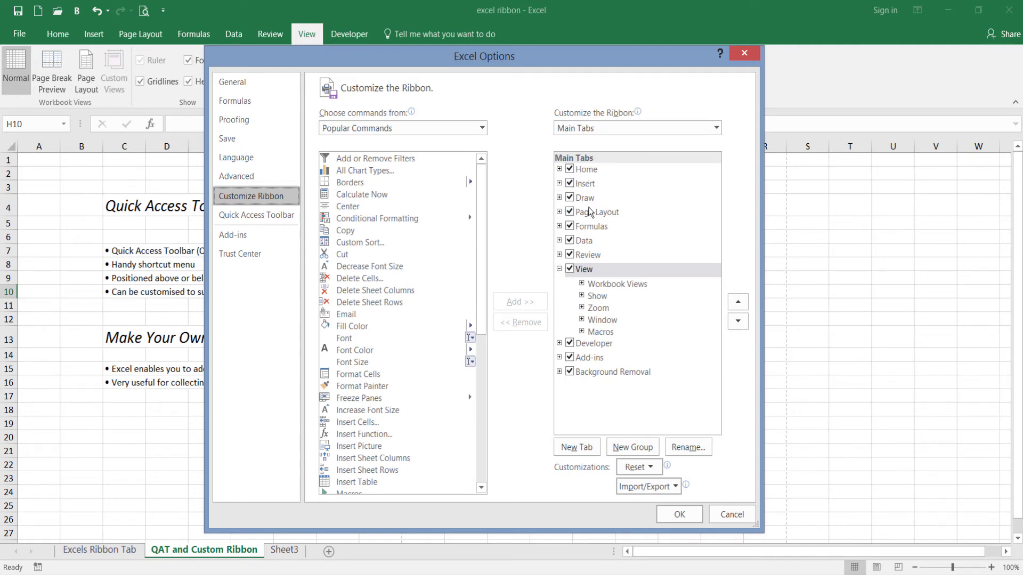
left_click(559, 169)
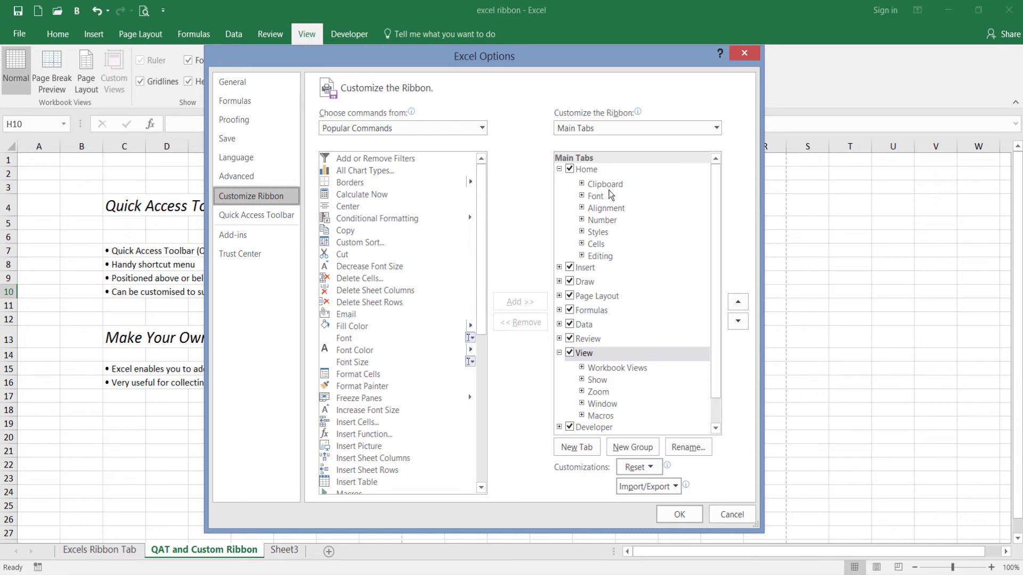
left_click(559, 170)
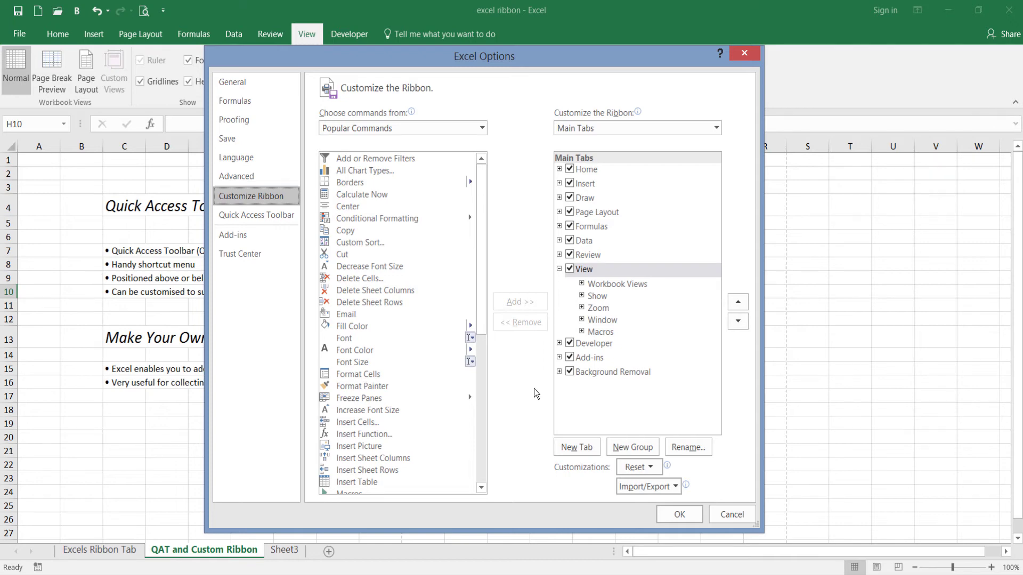
- Create a new custom ribbon tab and move it above Home to the first place among the main tabs
left_click(565, 455)
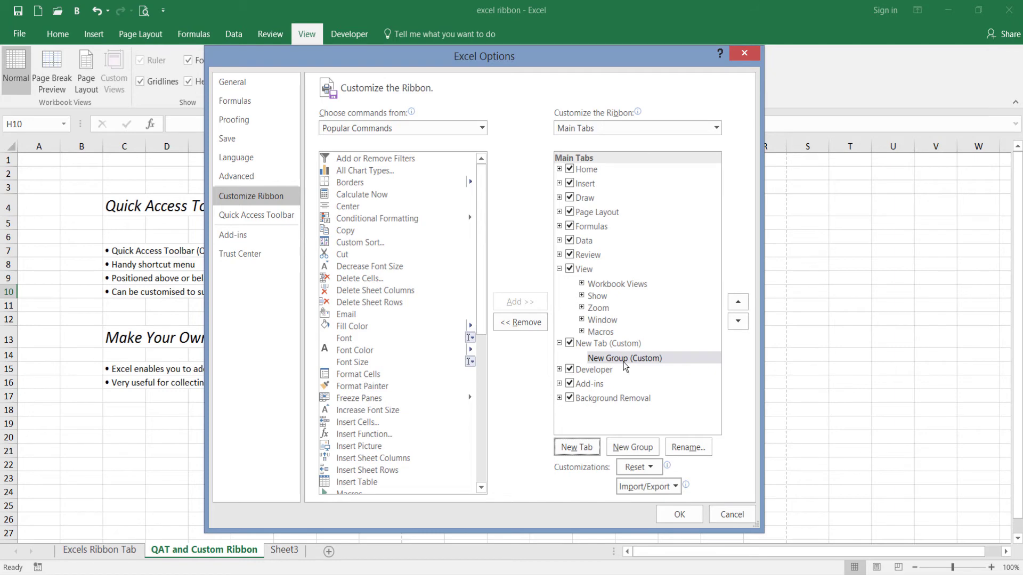
left_click(598, 347)
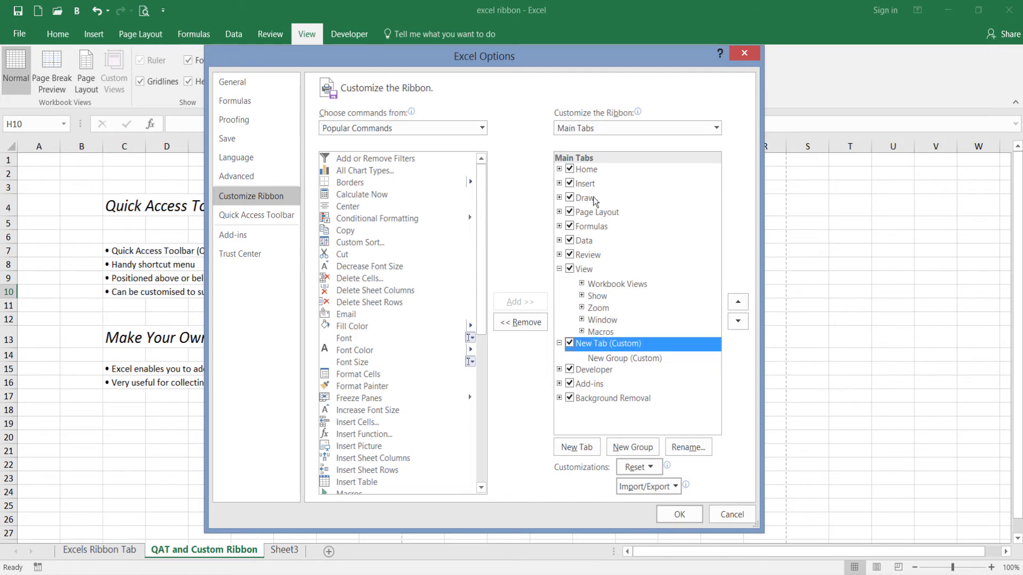
left_click(738, 304)
left_click(738, 304)
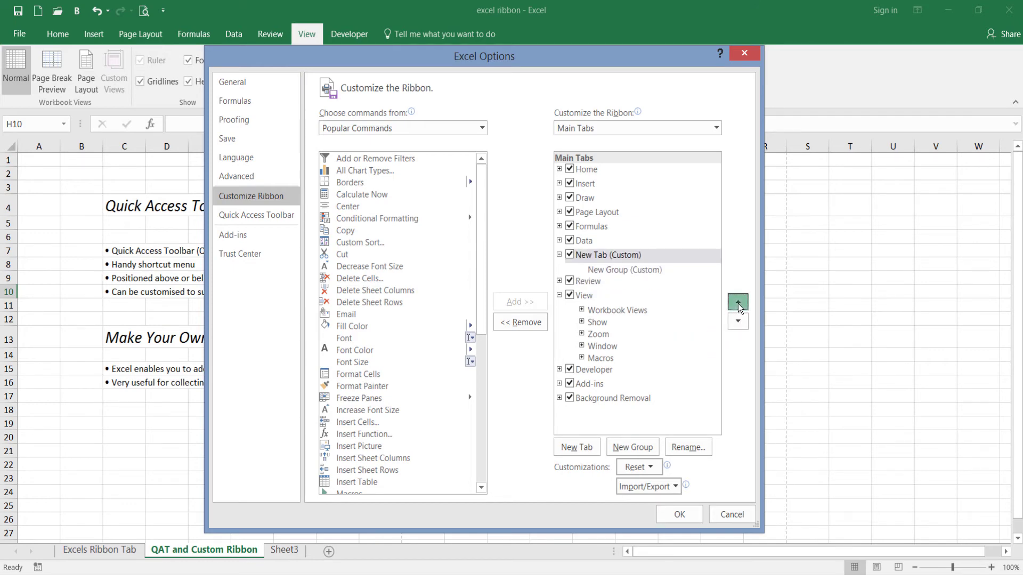
left_click(738, 303)
left_click(738, 304)
left_click(738, 304)
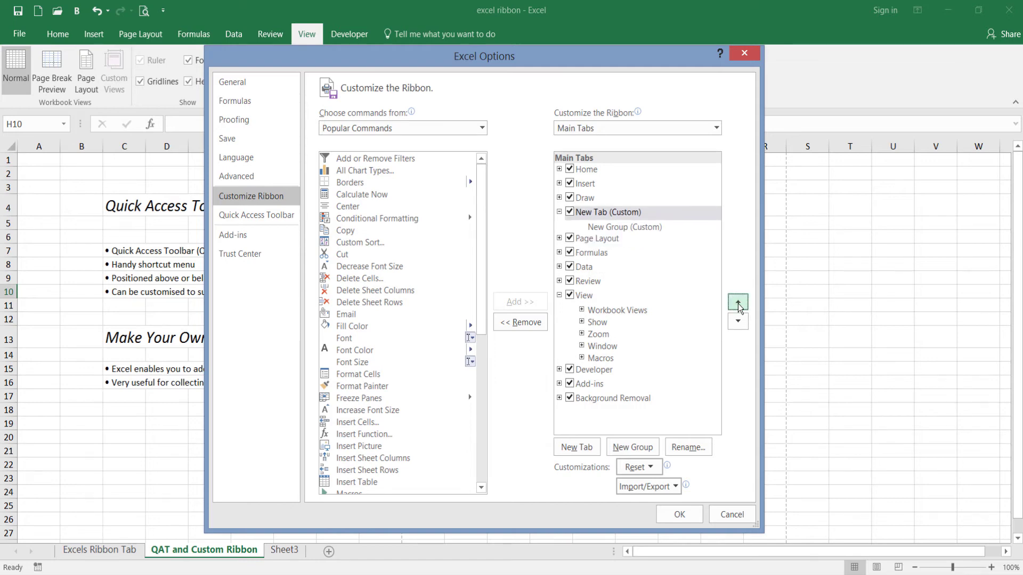
left_click(738, 303)
left_click(738, 304)
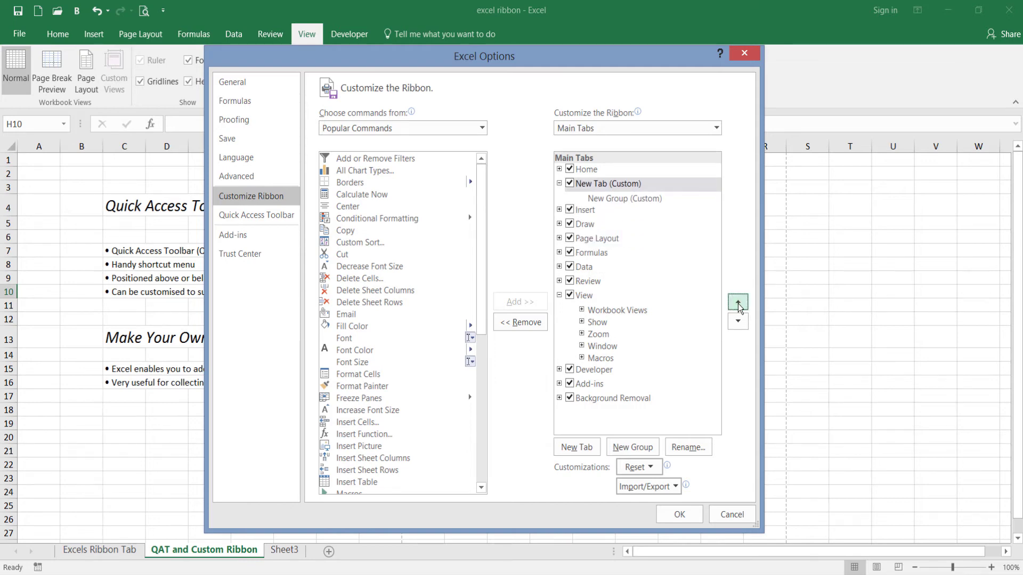
left_click(738, 304)
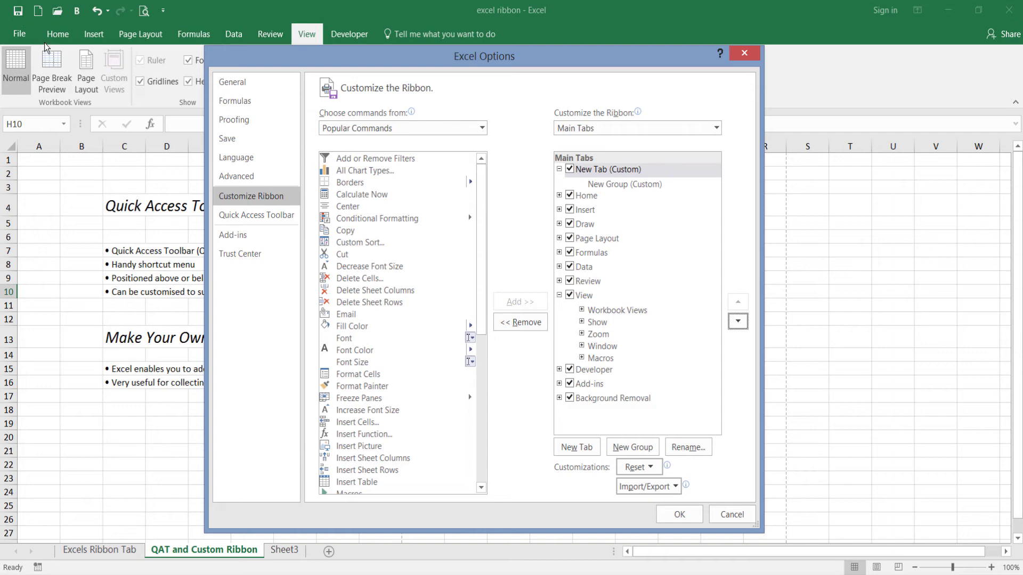
- Rename the new custom tab with the owner's first name in possessive form followed by "Tab"
left_click(615, 171)
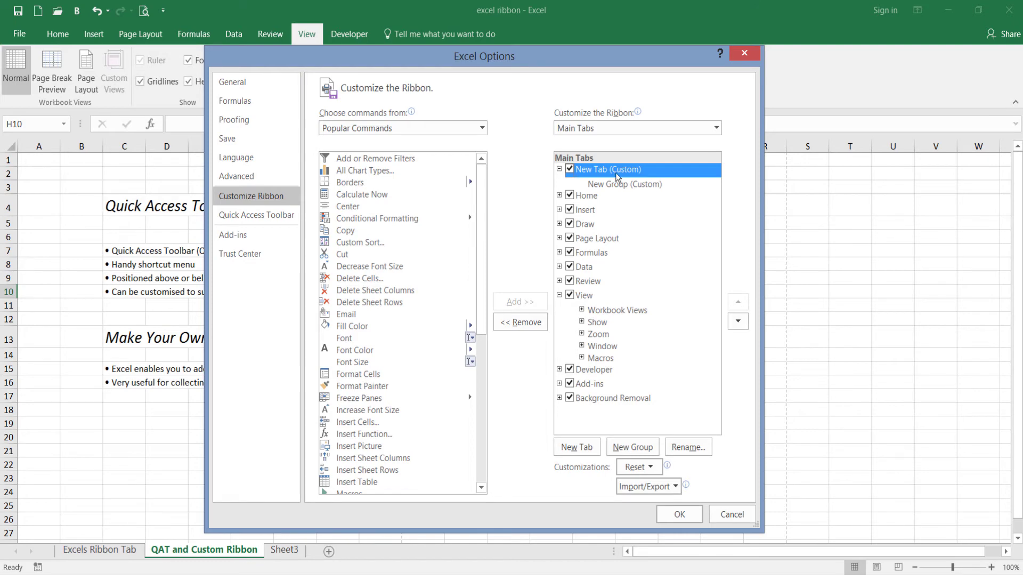
left_click(687, 447)
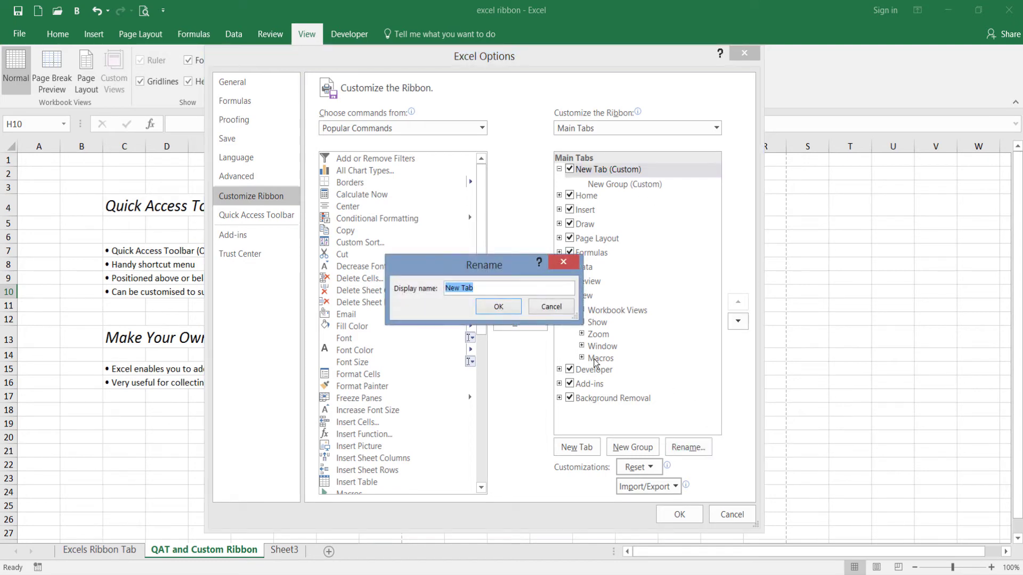
type("Navin's Tab")
left_click(498, 308)
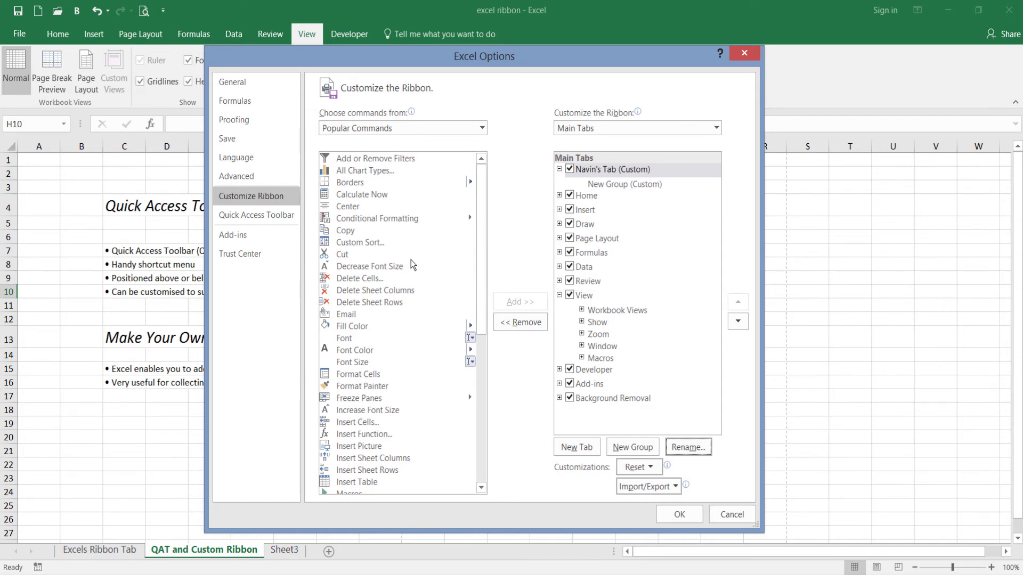
- Add the Font Color and Open commands from the popular commands to the new group in the custom tab
left_click(371, 352)
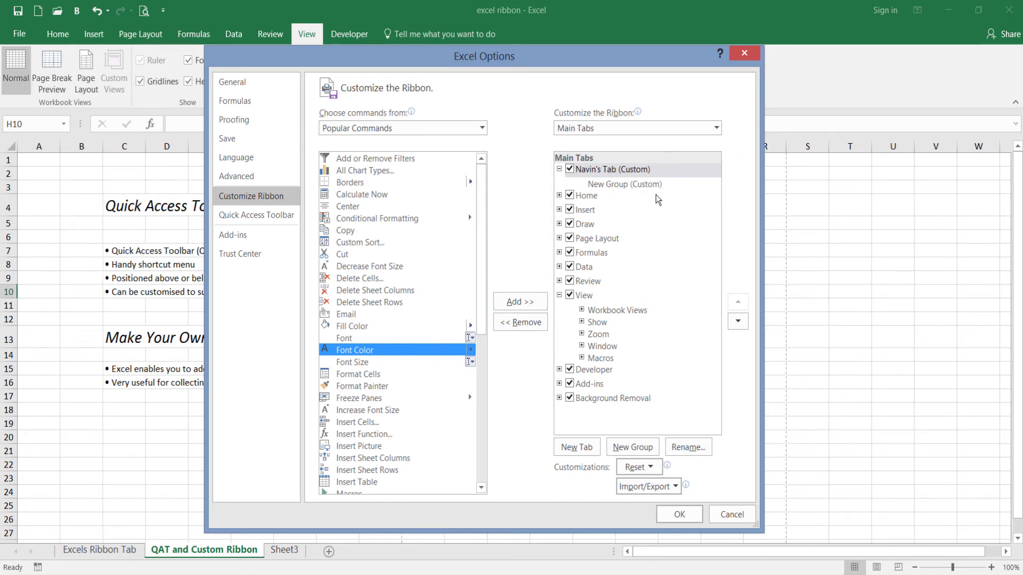
left_click(597, 185)
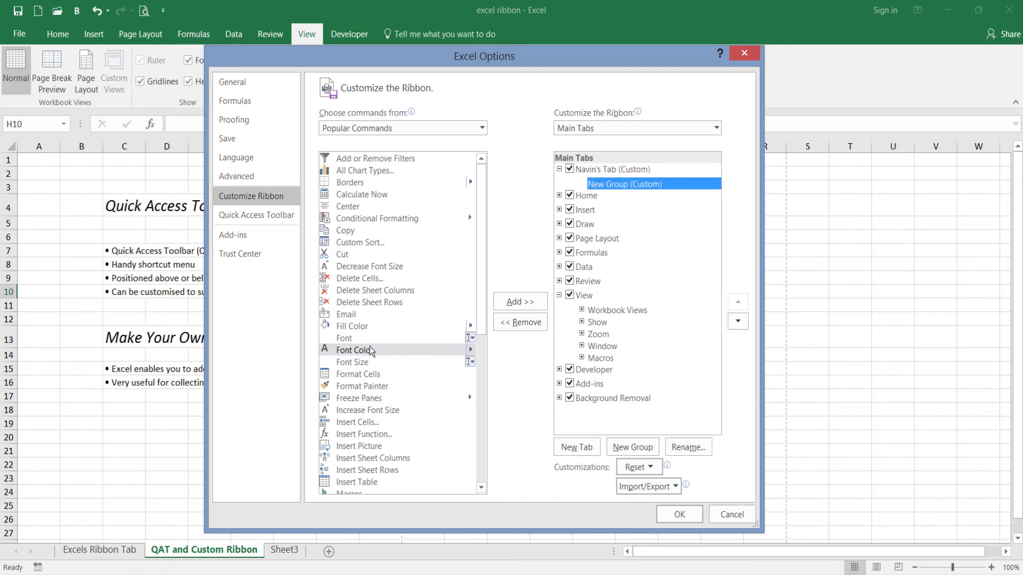
left_click(511, 302)
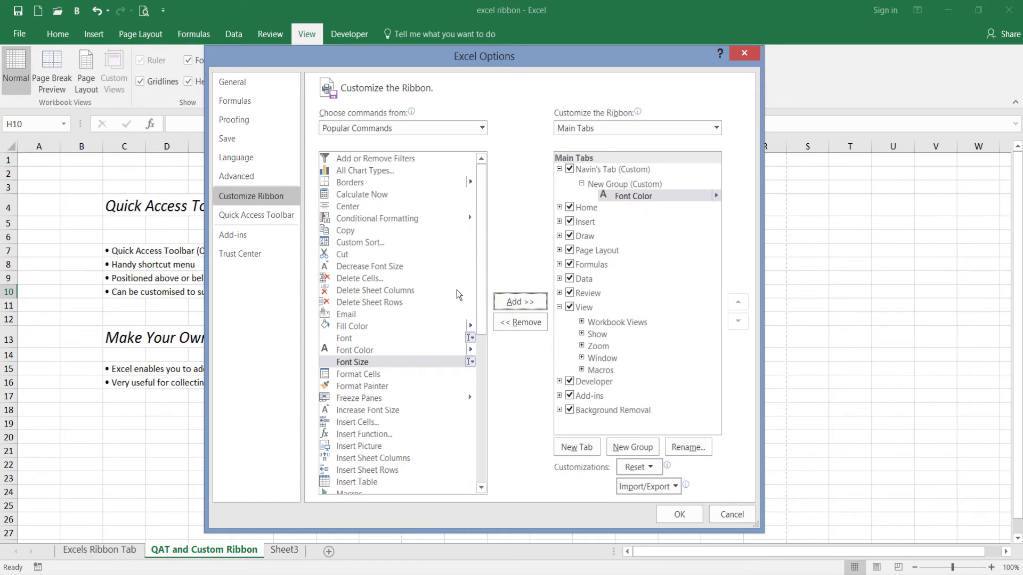
left_click_drag(481, 291, 478, 369)
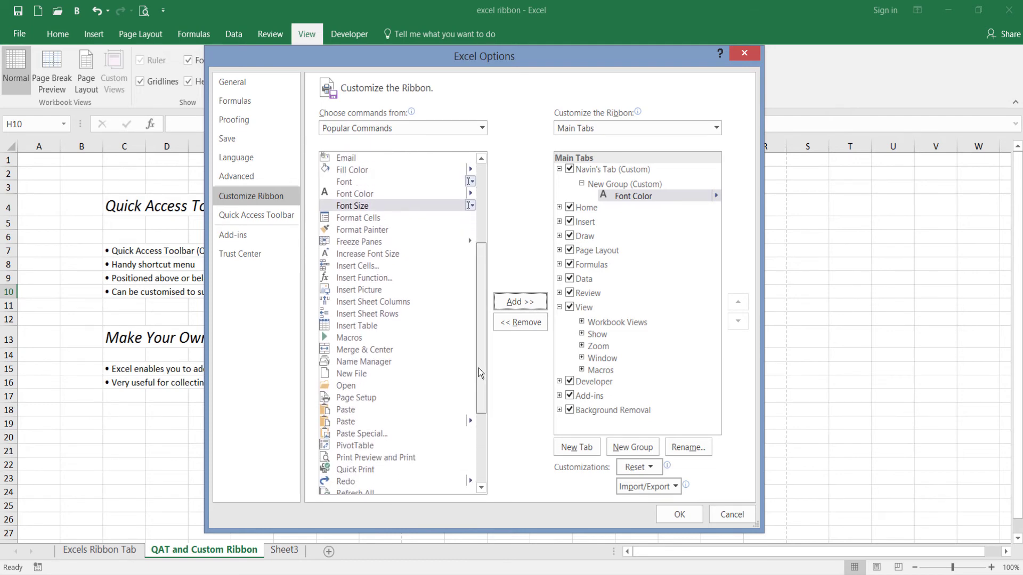
left_click(363, 385)
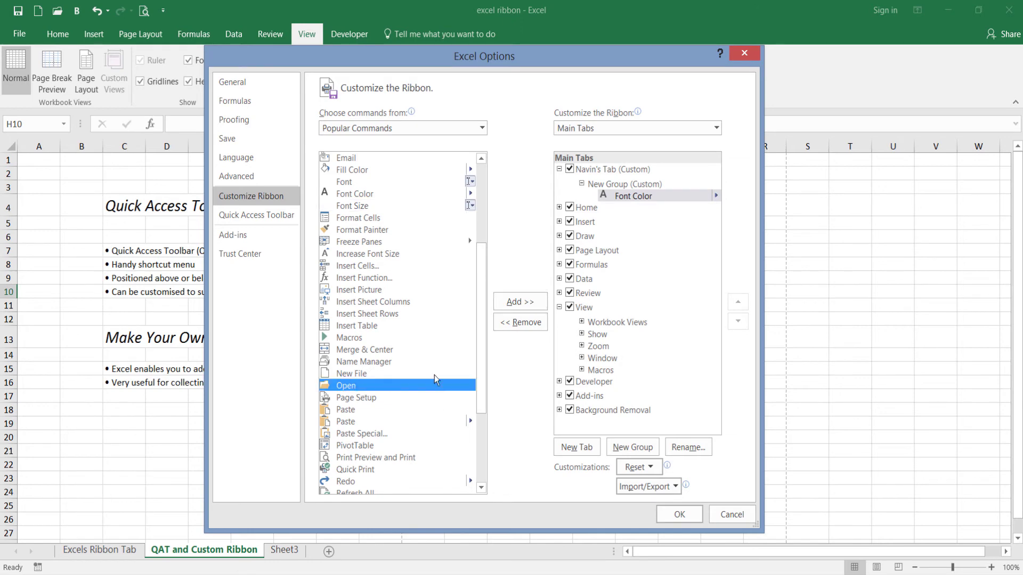
left_click(520, 301)
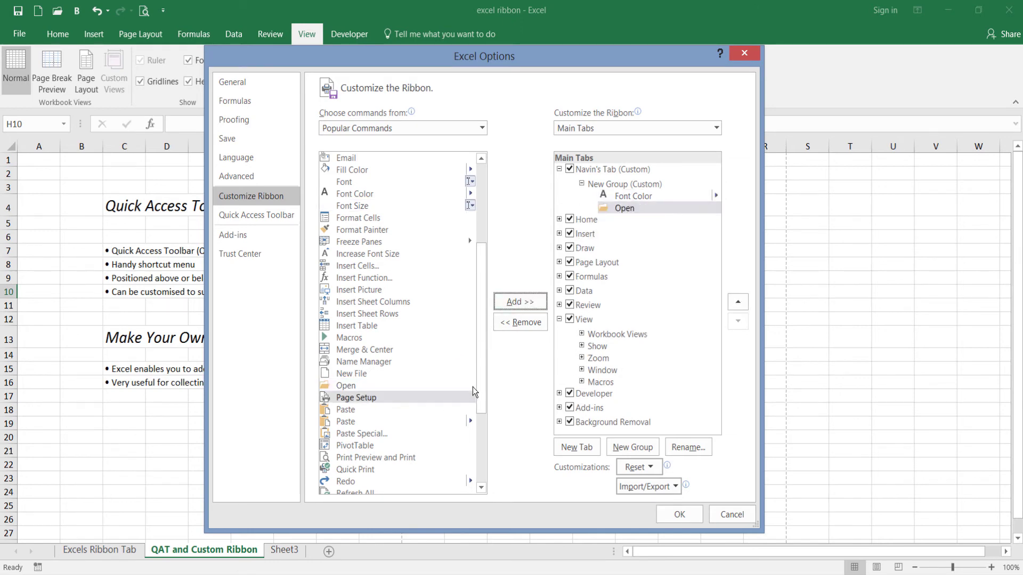
- Add the Save and Copy commands to the custom tab's new group
left_click_drag(481, 386, 481, 429)
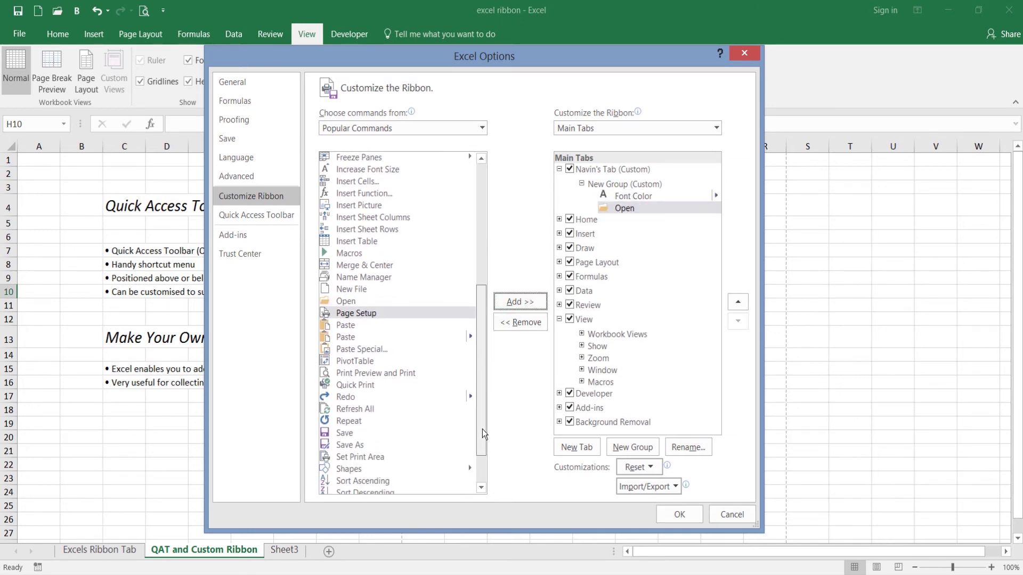
left_click(458, 432)
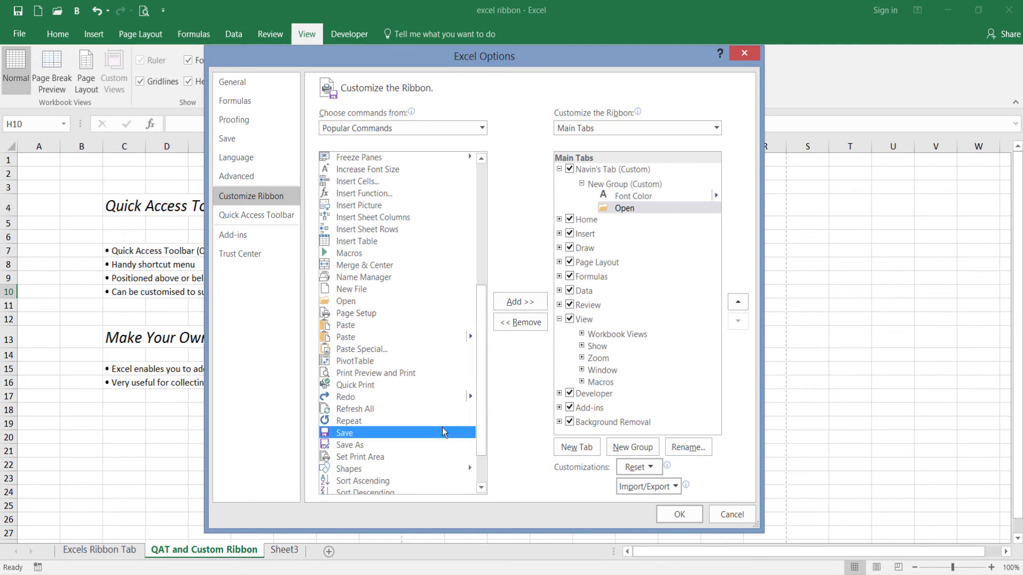
left_click(506, 303)
left_click_drag(481, 411, 478, 291)
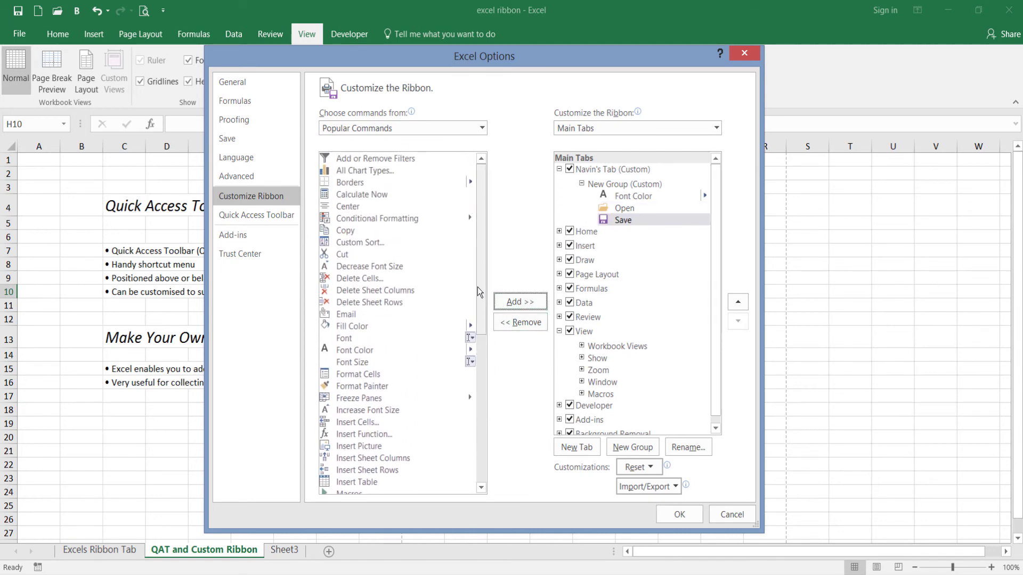
left_click(402, 230)
left_click(521, 302)
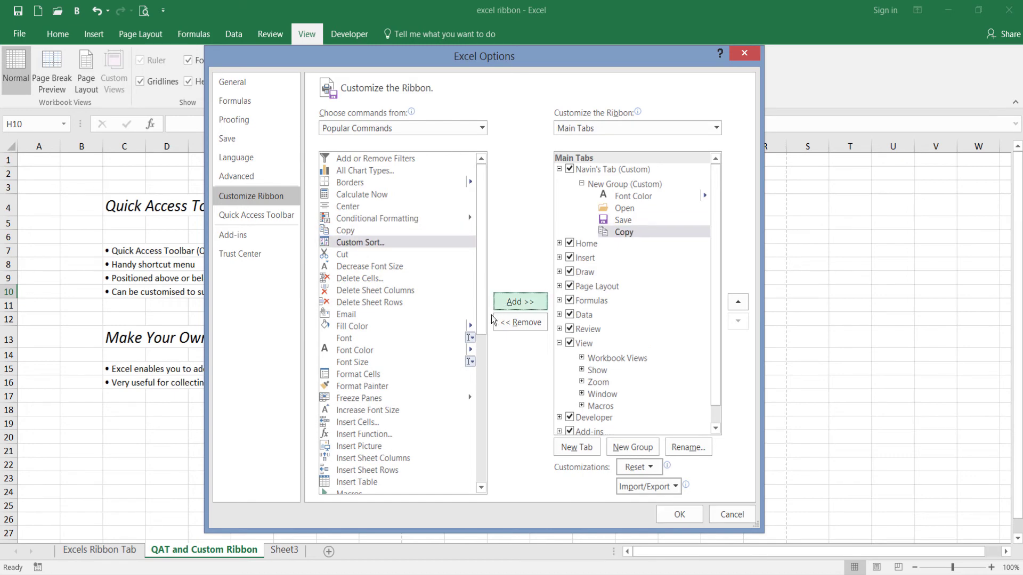
- Add the Paste command that has a submenu and the Quick Print command to the custom tab's new group
scroll(478, 312, "down", 6)
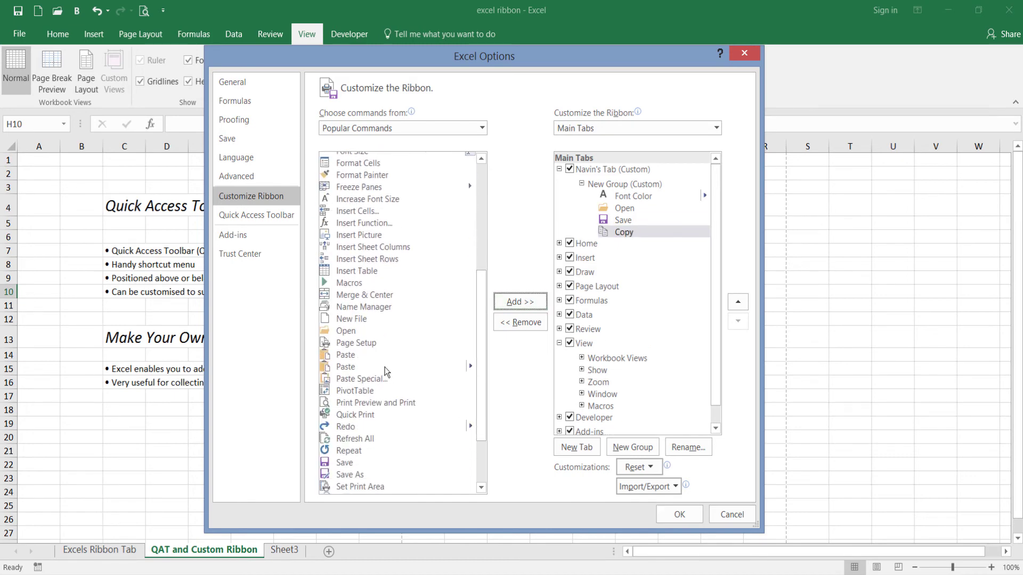
left_click(388, 370)
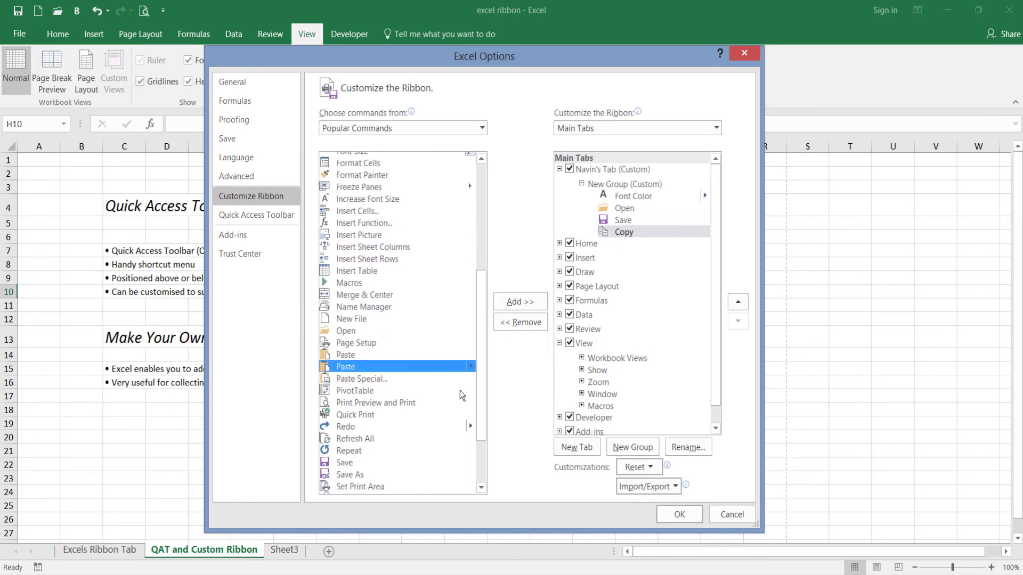
left_click(501, 307)
scroll(479, 375, "down", 1)
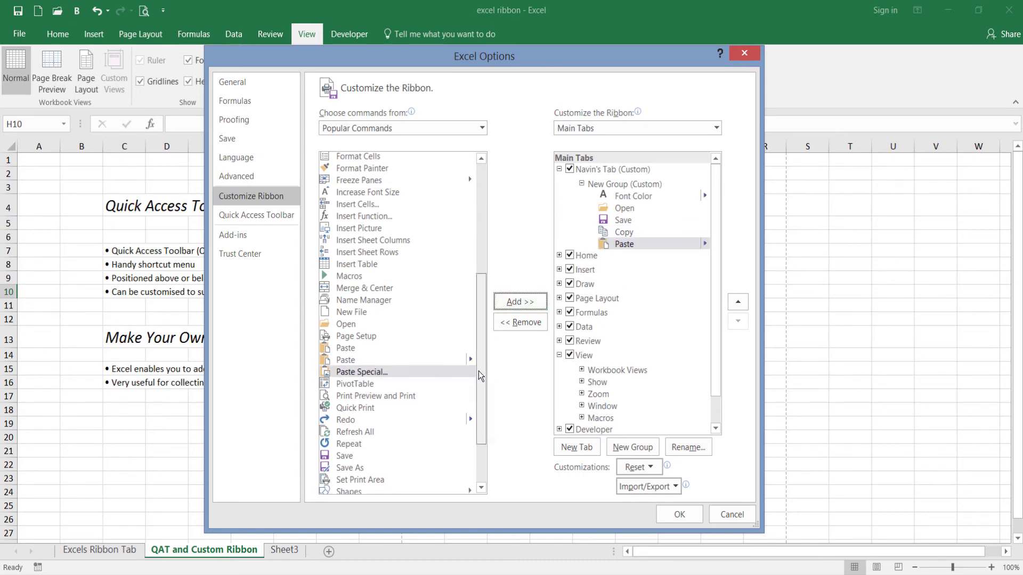
scroll(479, 376, "down", 2)
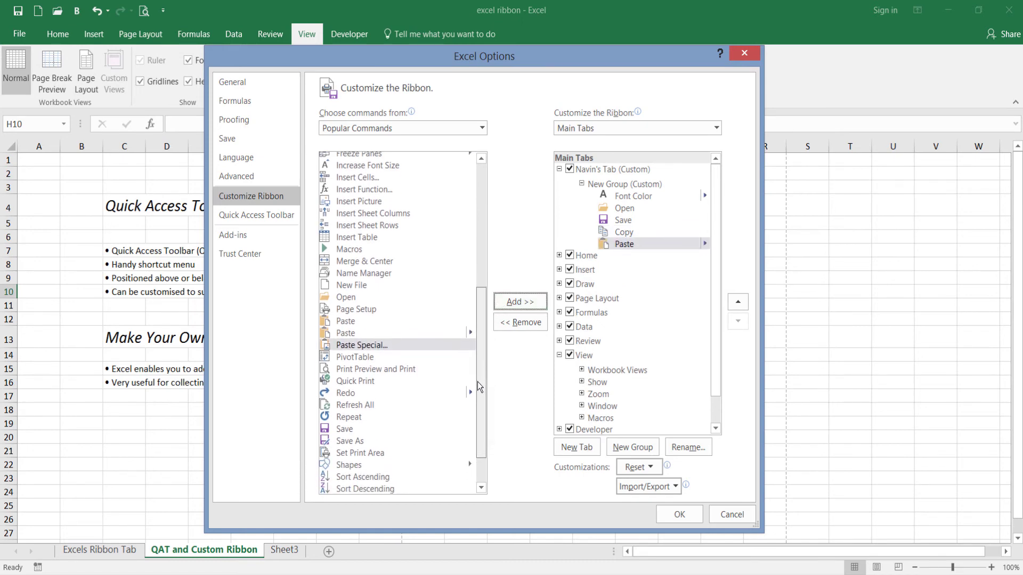
scroll(478, 391, "down", 4)
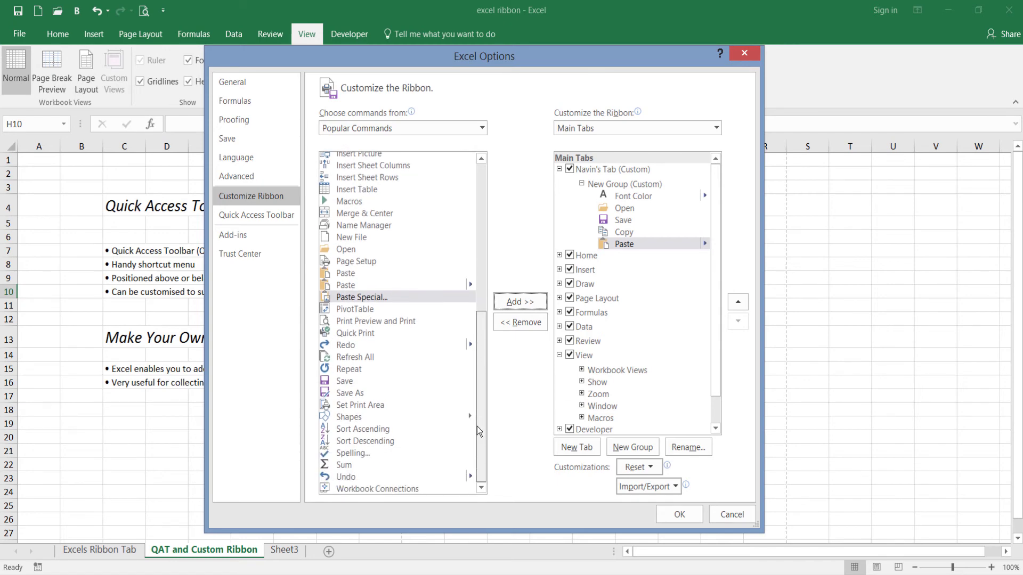
left_click(411, 333)
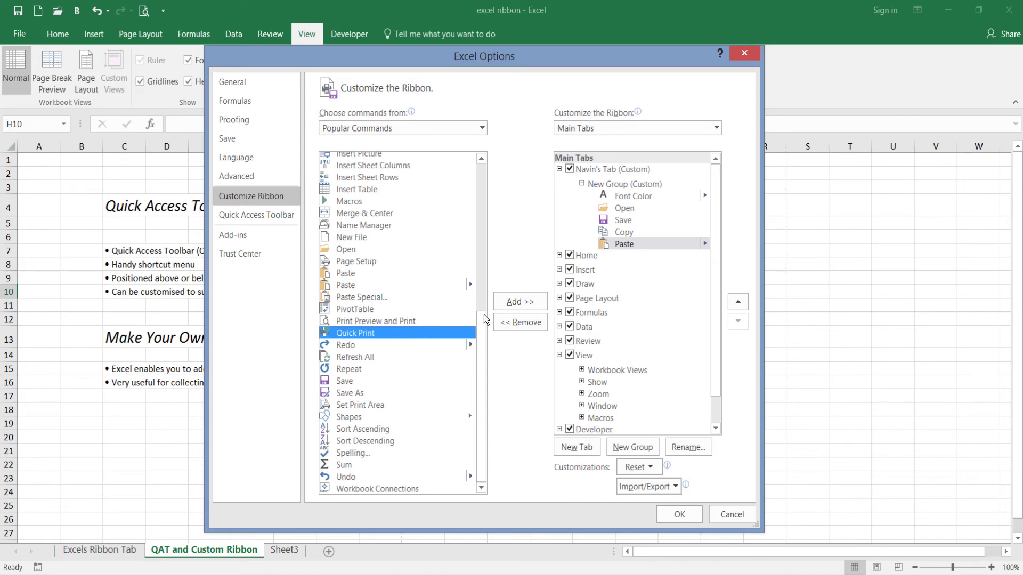
left_click(509, 304)
- Add the Add or Remove Filters command to the end of the custom tab's new group
left_click_drag(480, 397, 470, 250)
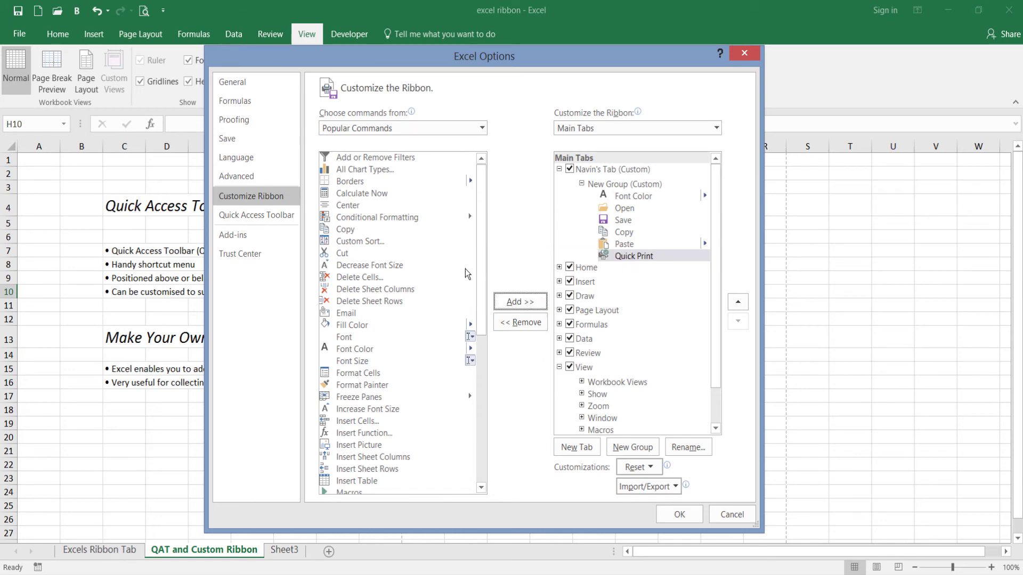
left_click(340, 159)
left_click(520, 302)
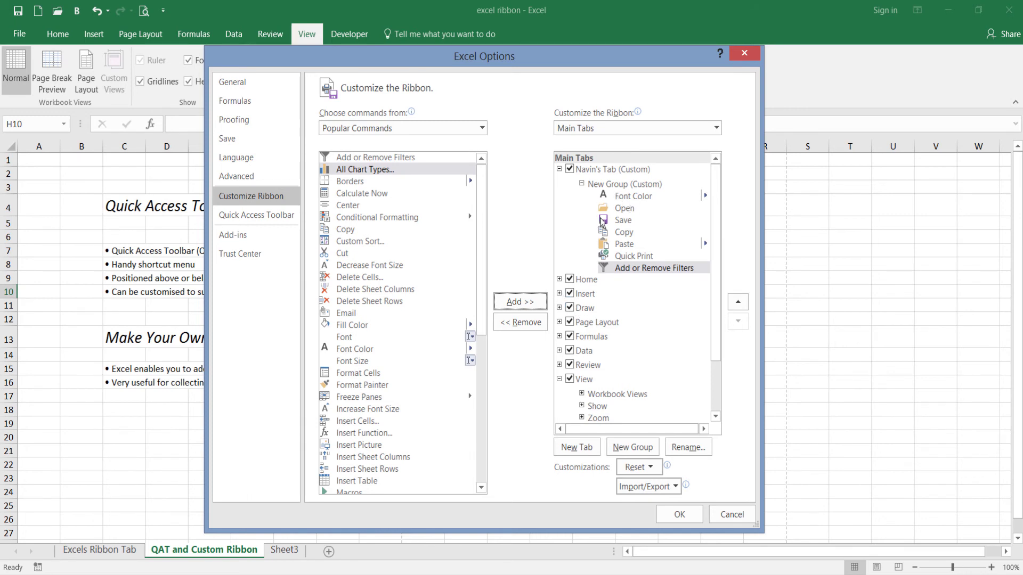
- Rename the new group in the custom tab to Productive Shortcuts and apply the ribbon customization
left_click(607, 187)
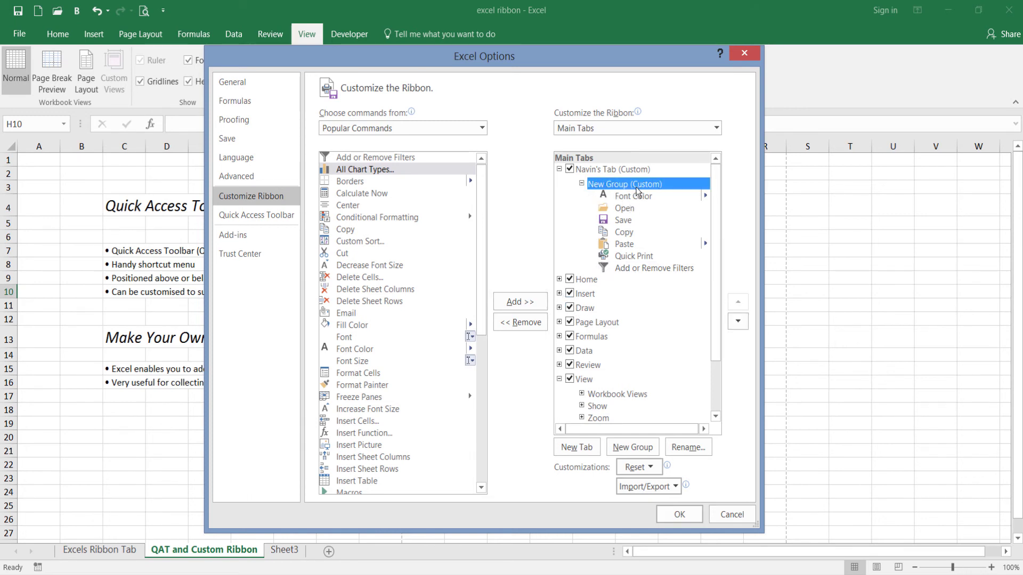
left_click(693, 447)
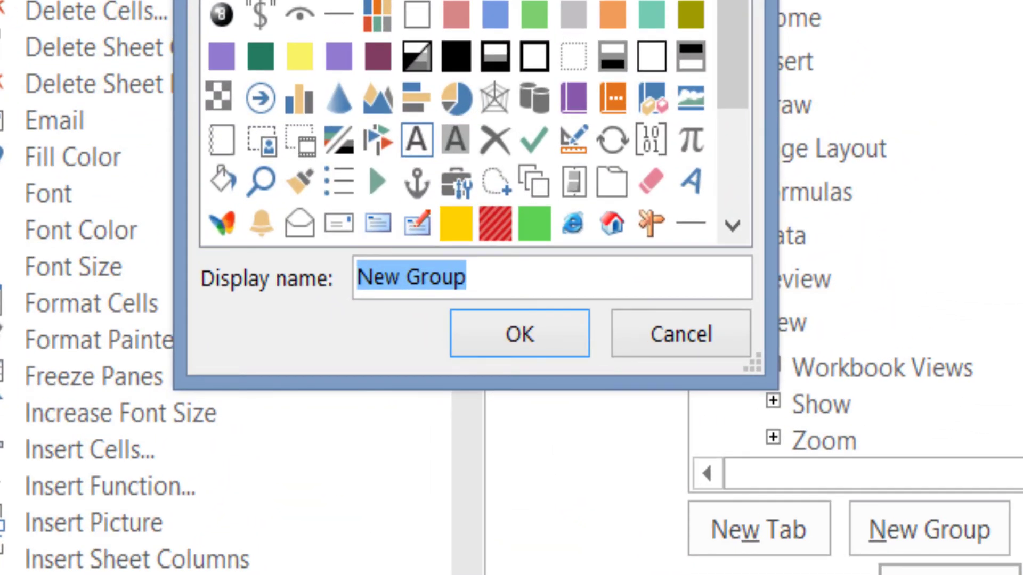
type("Prod")
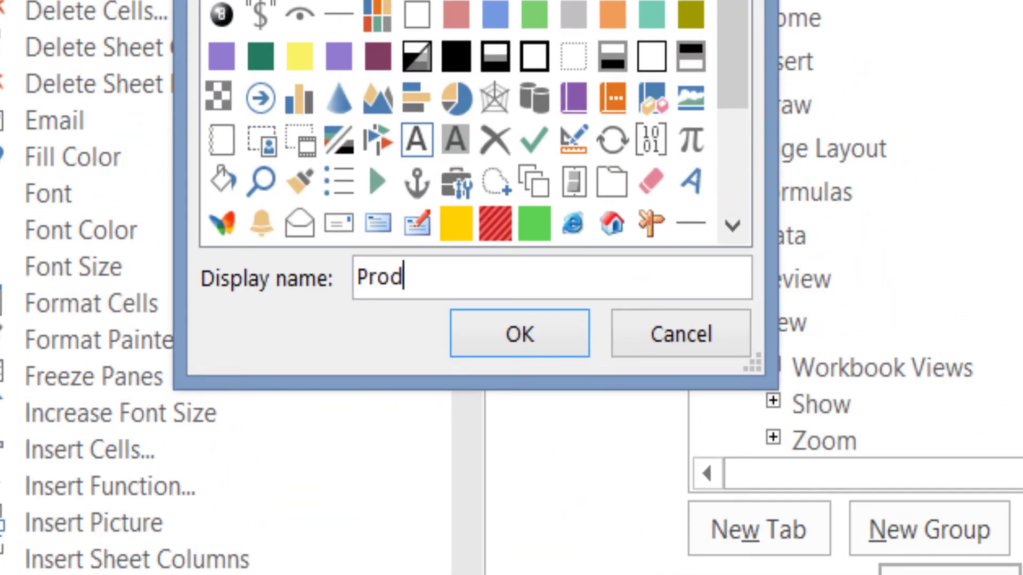
type("uctive Sh")
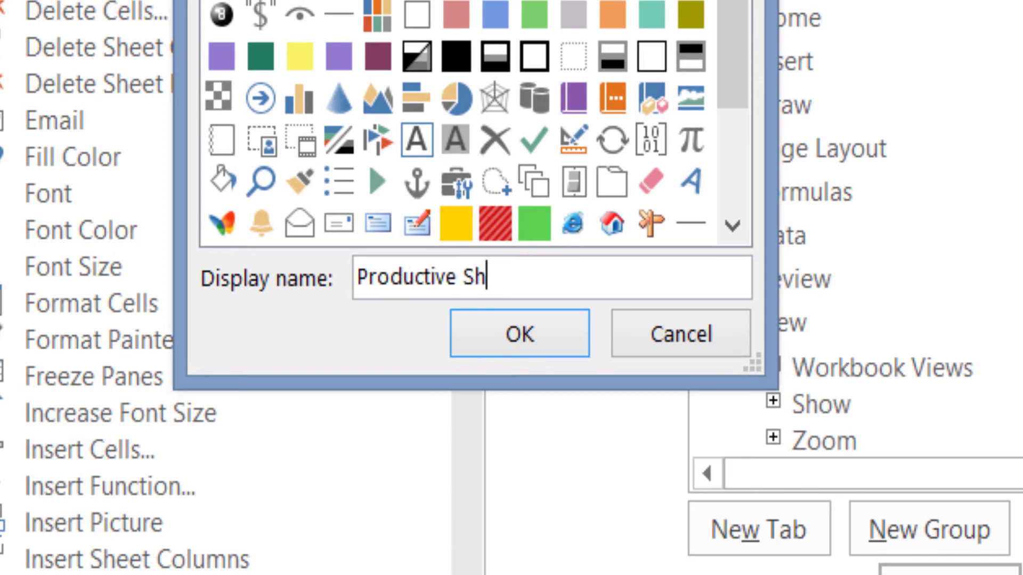
type("ortcuts")
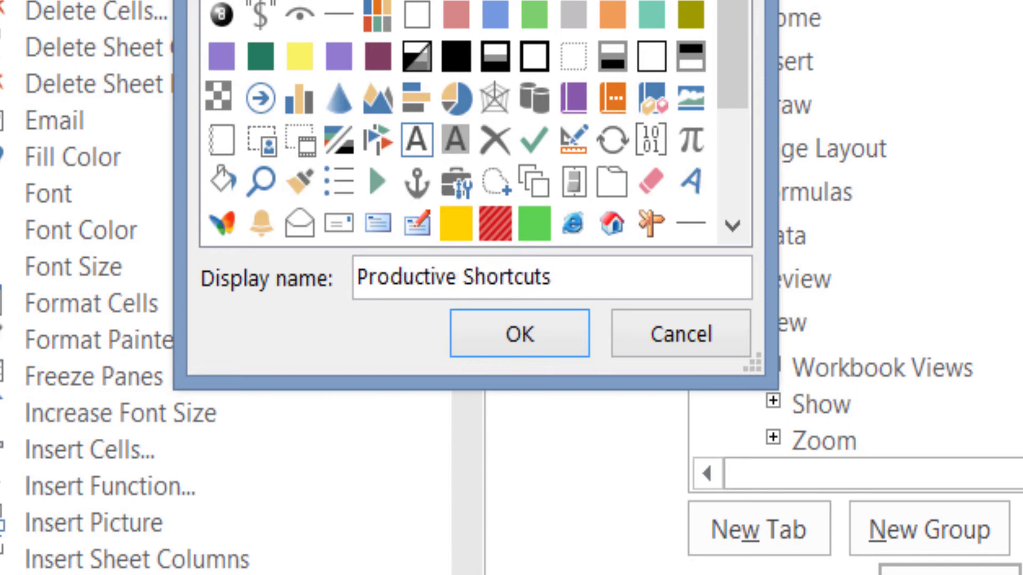
left_click(510, 344)
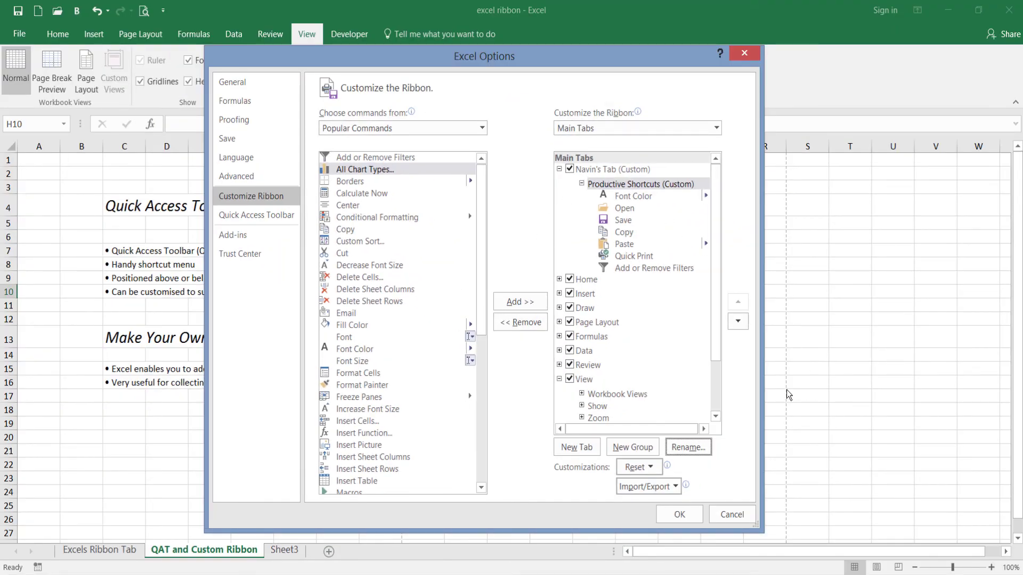
left_click(678, 516)
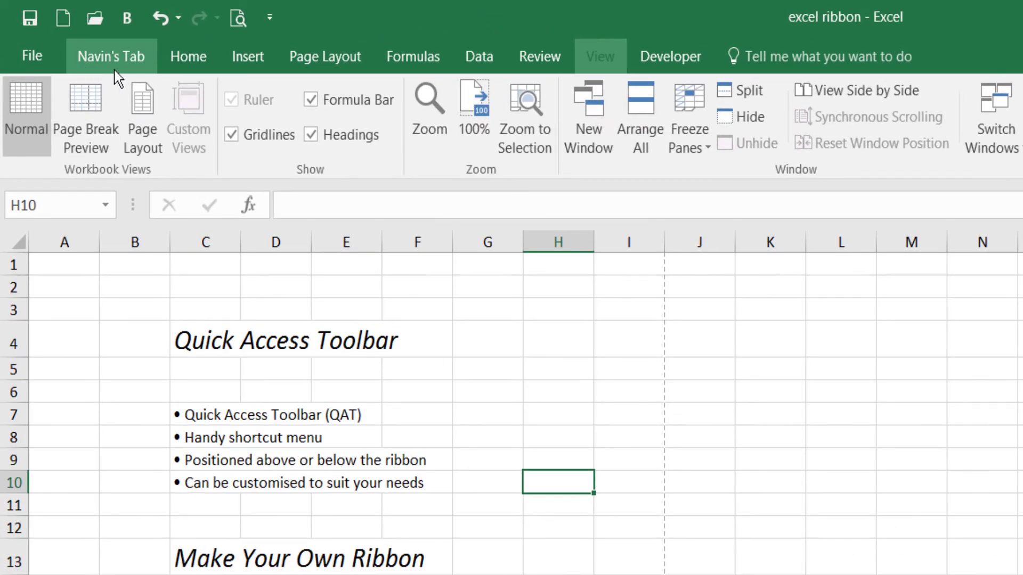
- Set the font colour of the "Make Your Own Ribbon" heading in C13 to Automatic using the custom tab's Font Color command
left_click(101, 66)
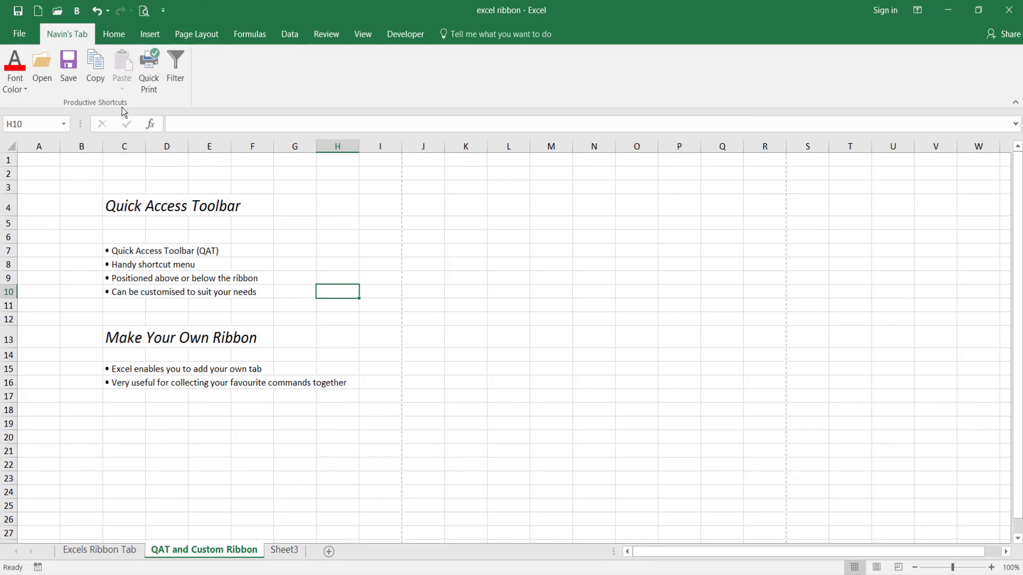
left_click(112, 337)
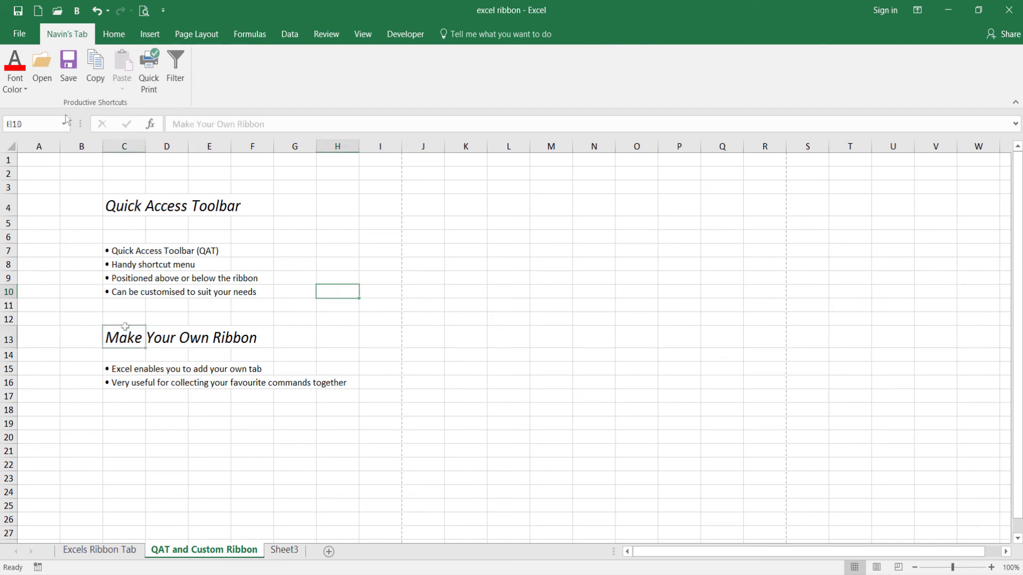
left_click(121, 321)
left_click(130, 343)
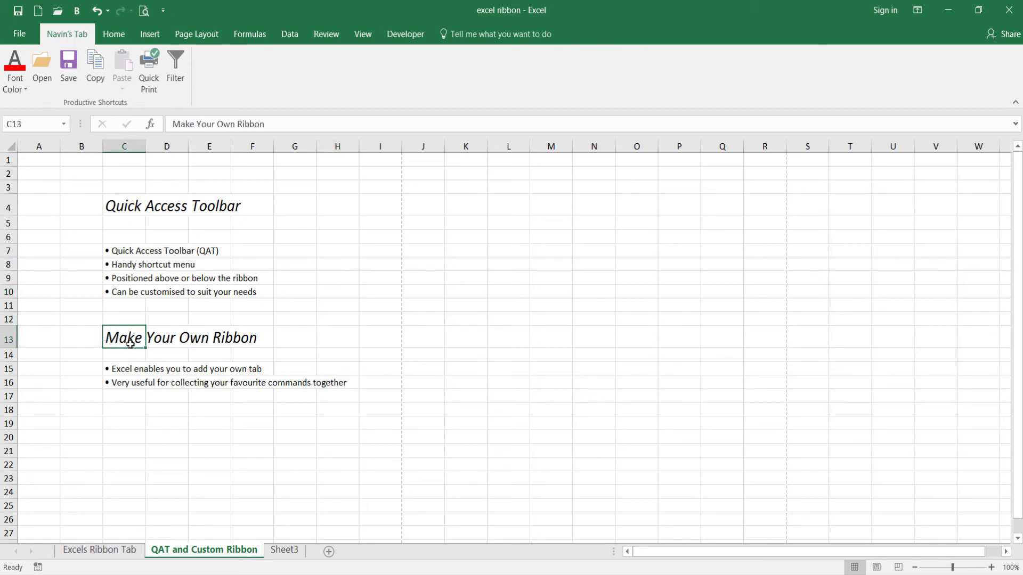
left_click(23, 90)
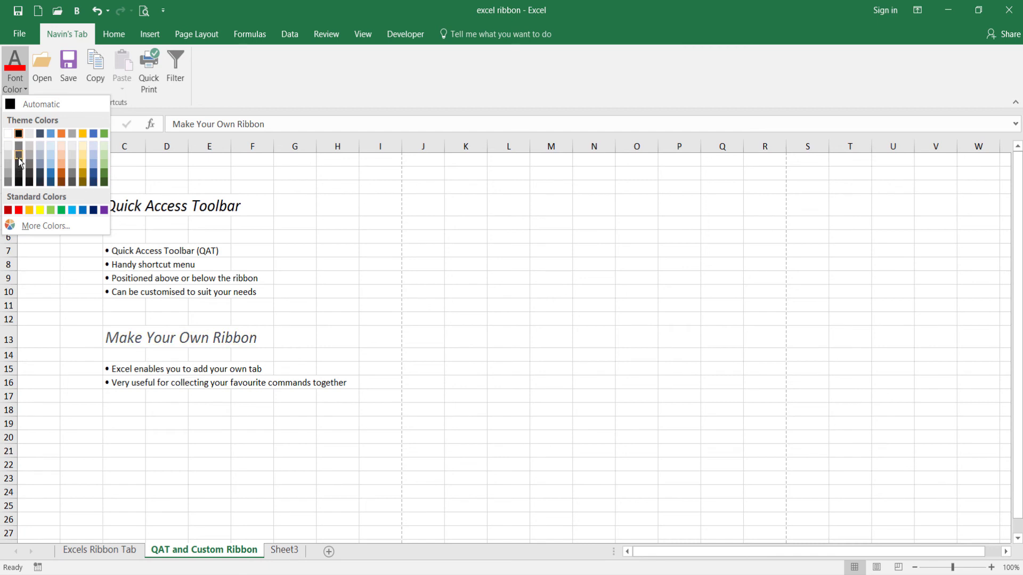
left_click(26, 104)
left_click(142, 413)
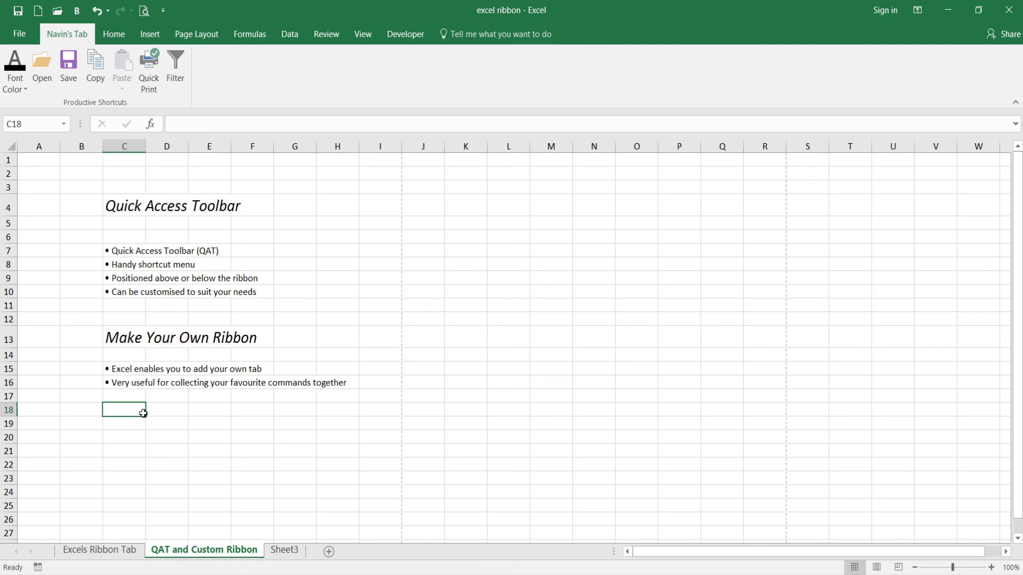
left_click(249, 420)
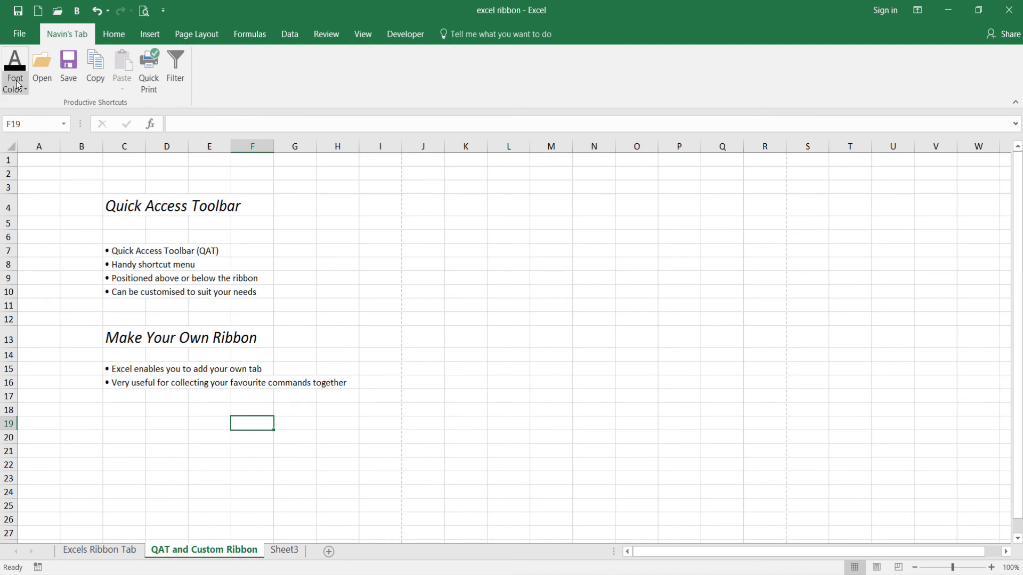
- Remove the Save command from the custom tab's Productive Shortcuts group and apply the ribbon change
right_click(244, 68)
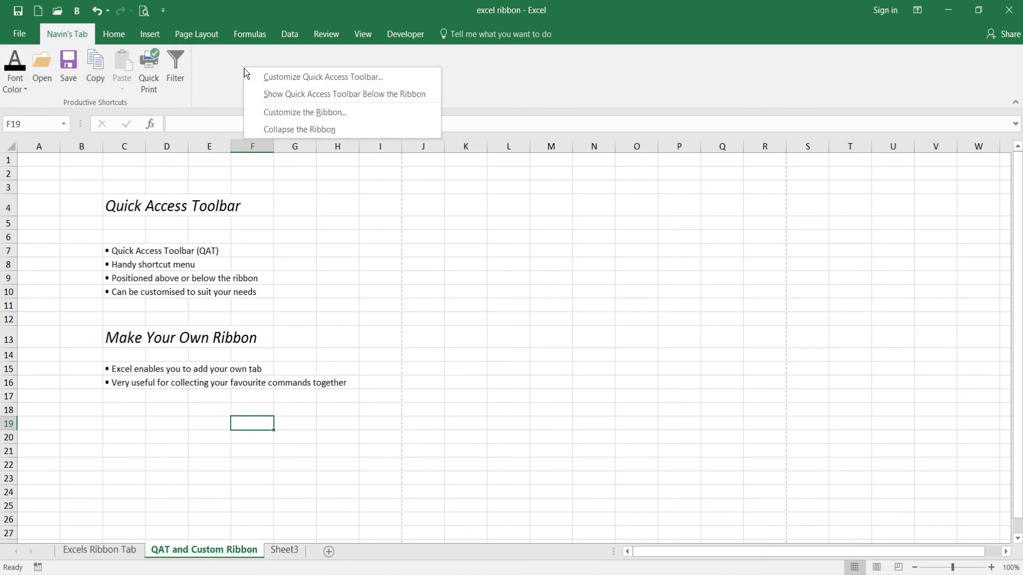
left_click(309, 115)
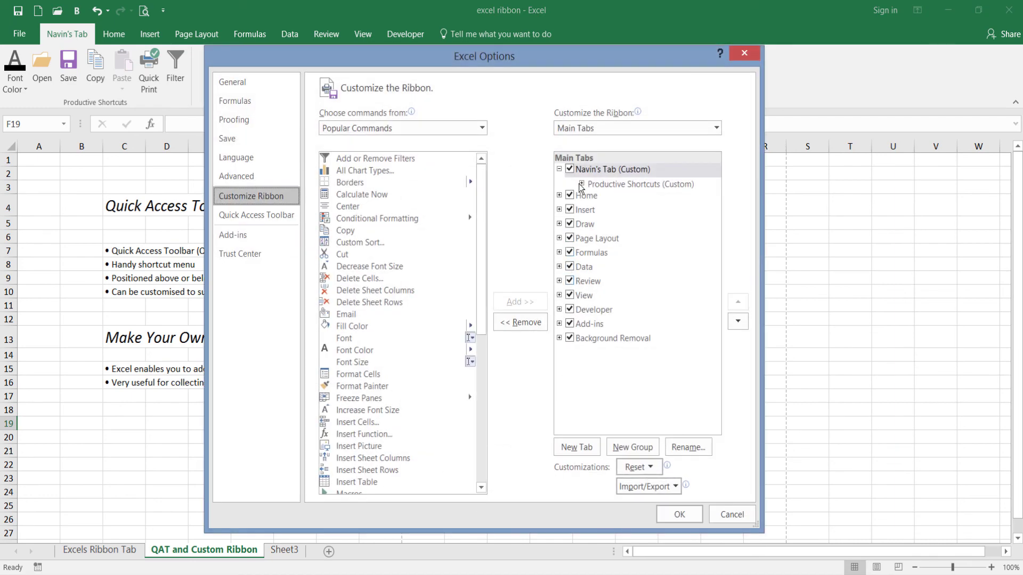
left_click(582, 184)
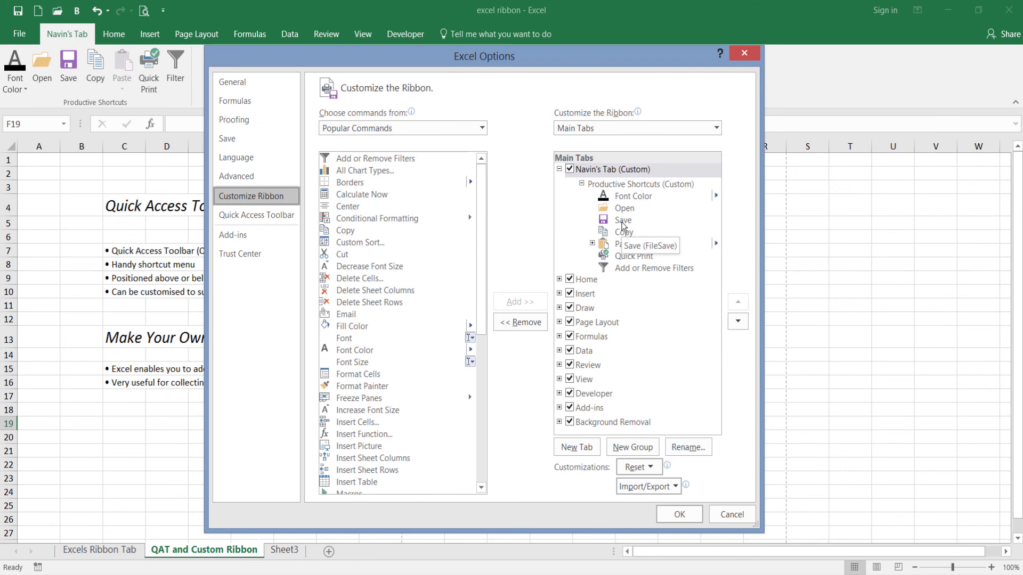
left_click(622, 223)
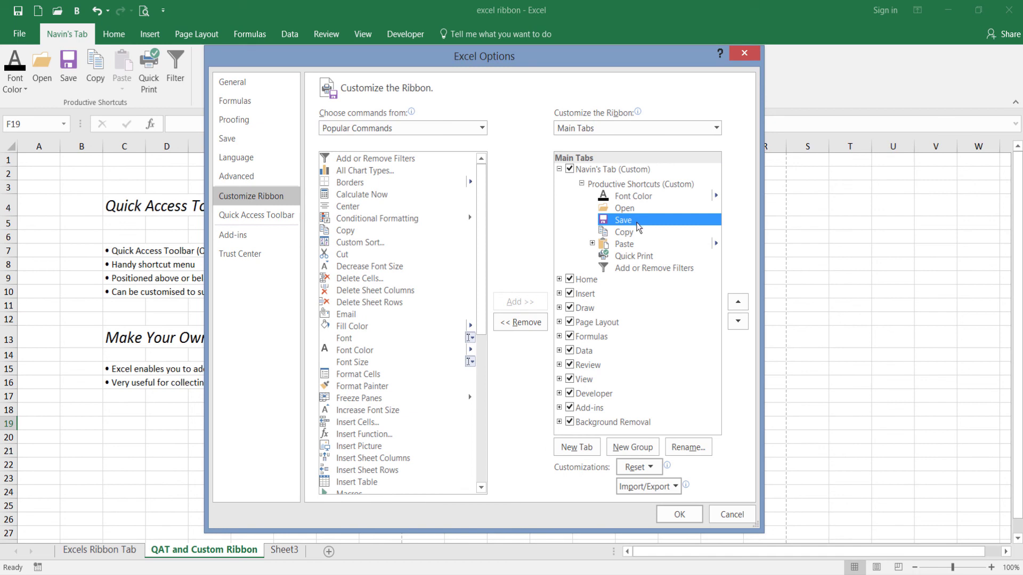
left_click(533, 323)
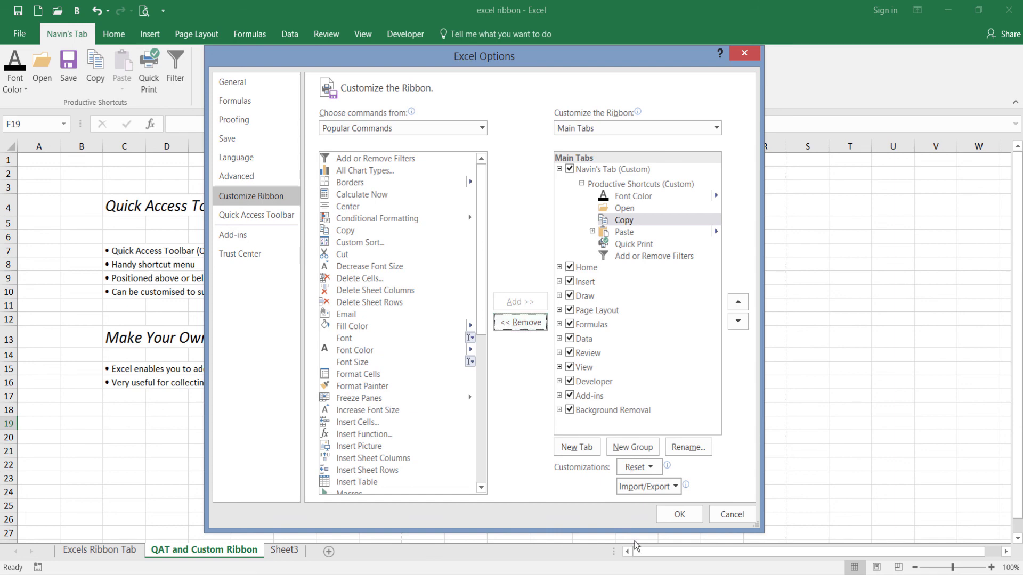
left_click(680, 515)
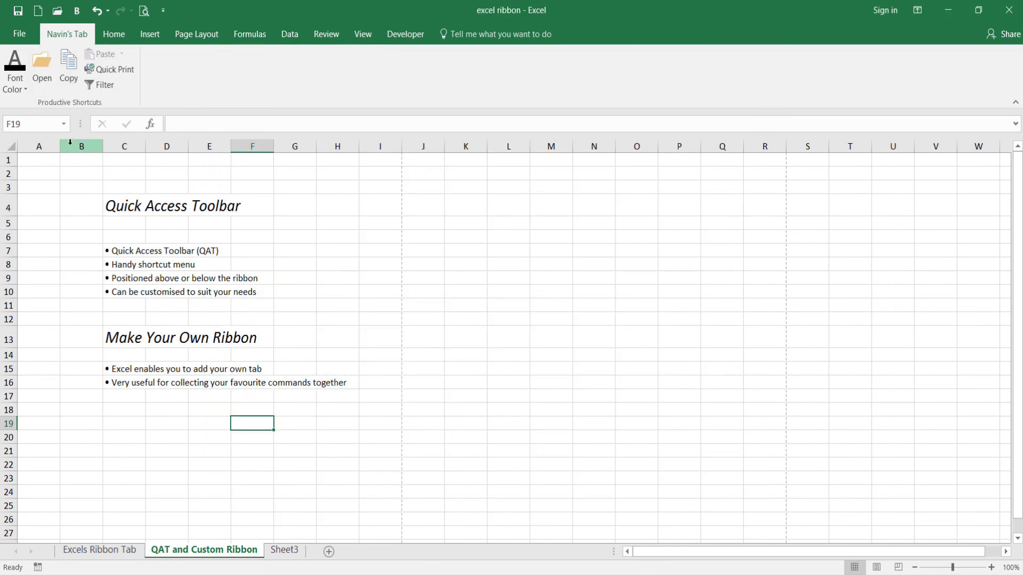
- View the reset options for ribbon customizations, and remove the entire custom tab from the ribbon
right_click(321, 76)
left_click(331, 118)
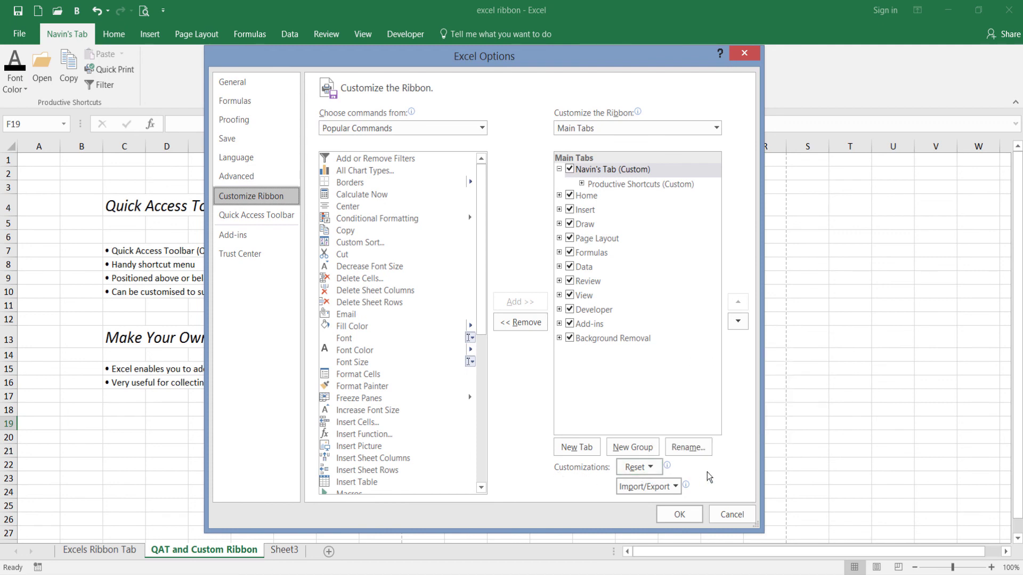
left_click(660, 470)
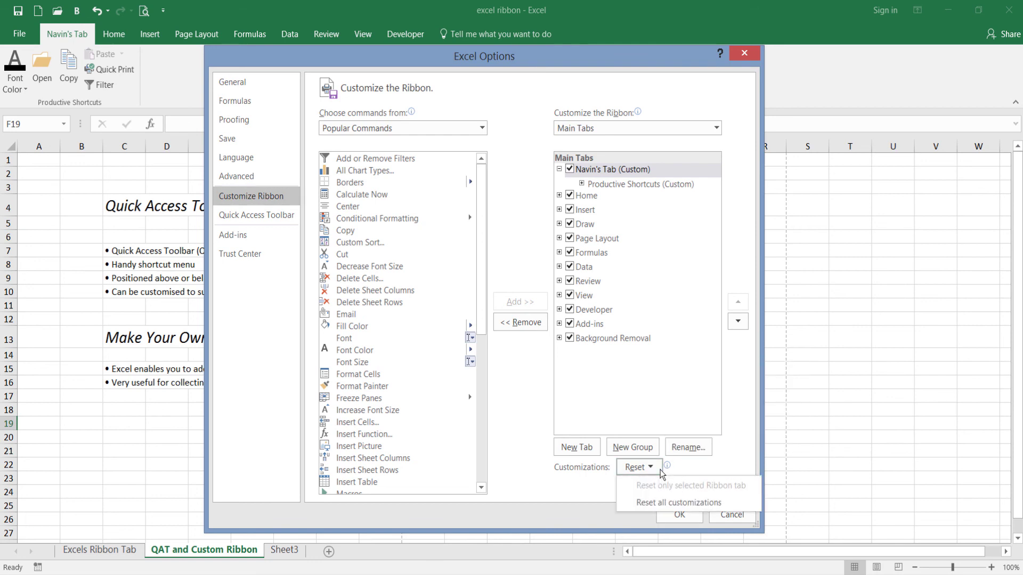
left_click(718, 461)
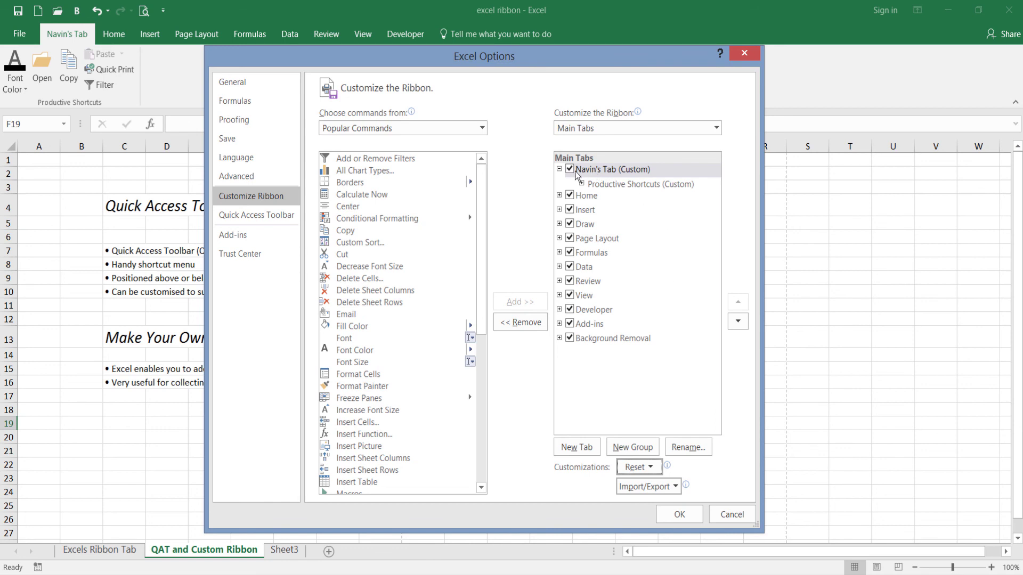
right_click(621, 173)
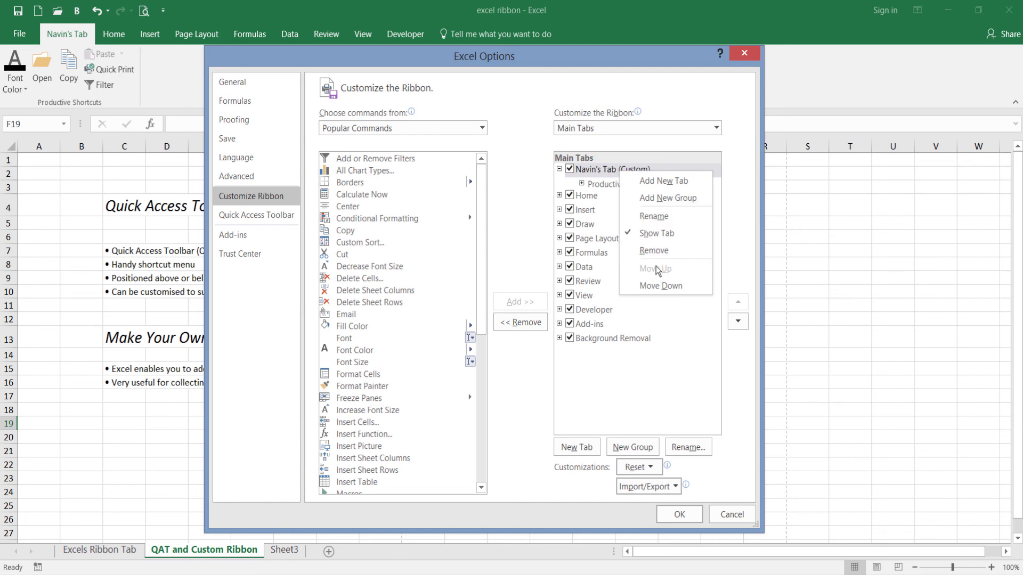
left_click(643, 251)
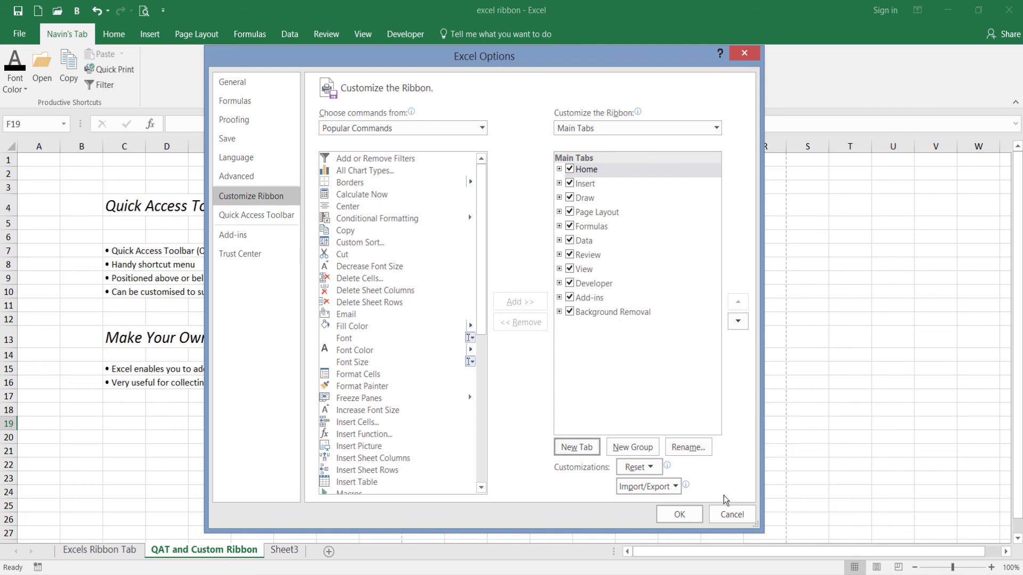
left_click(679, 520)
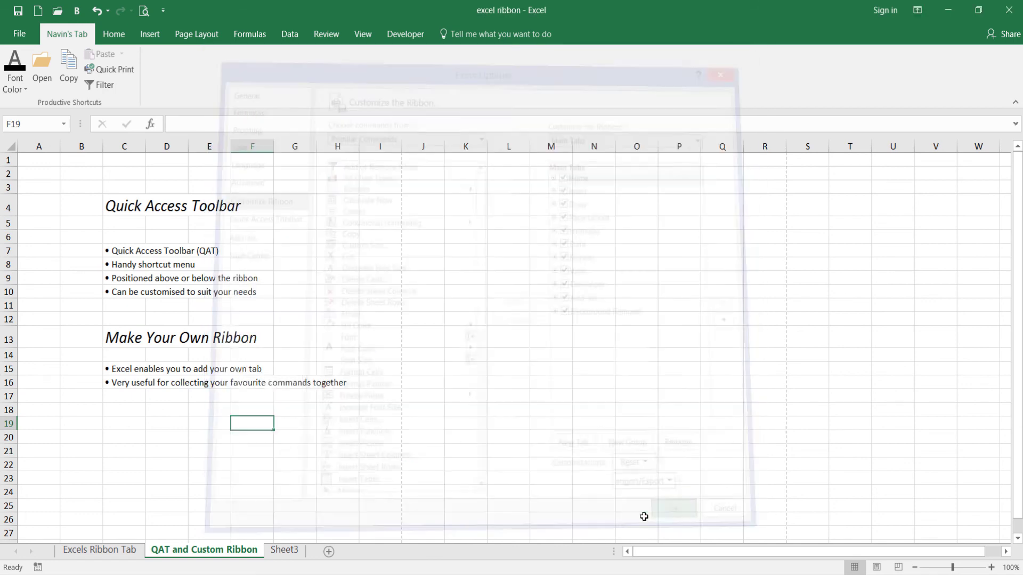